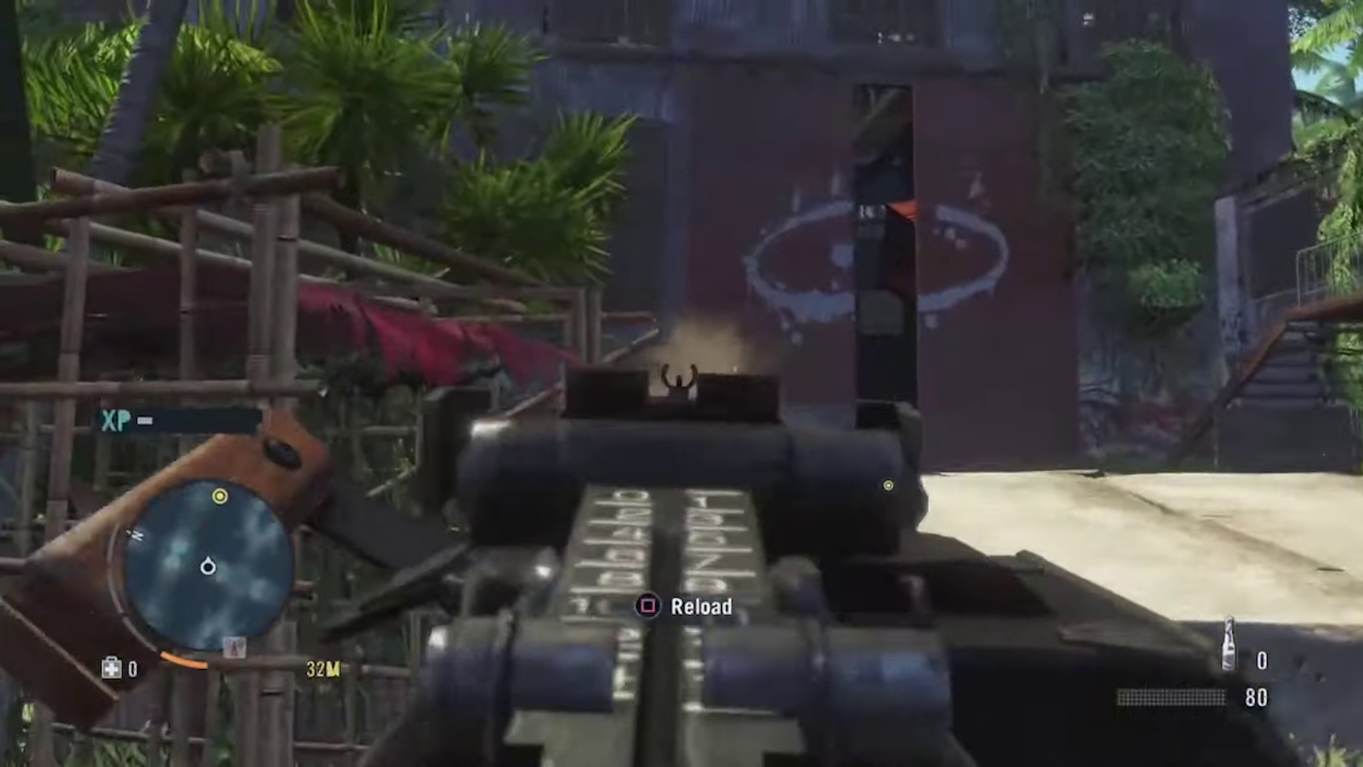
key("w")
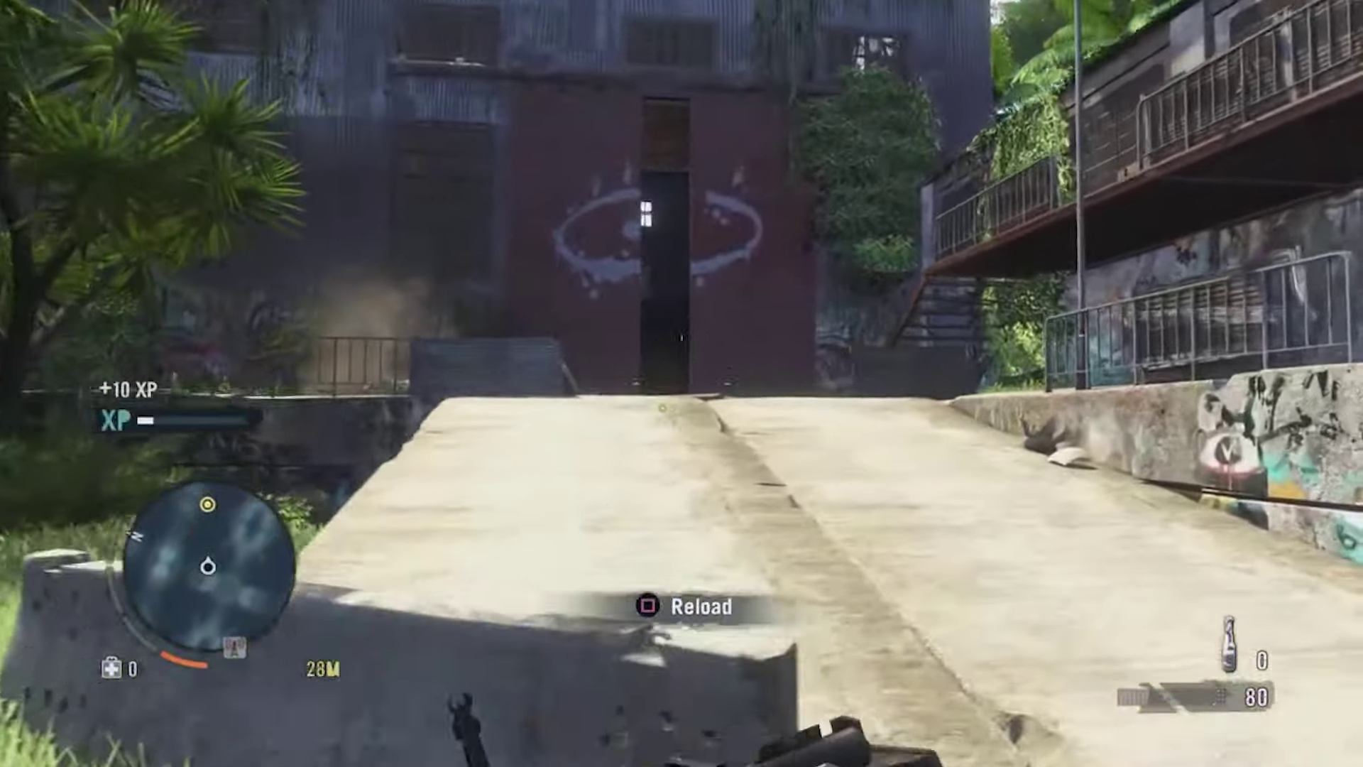
key("r")
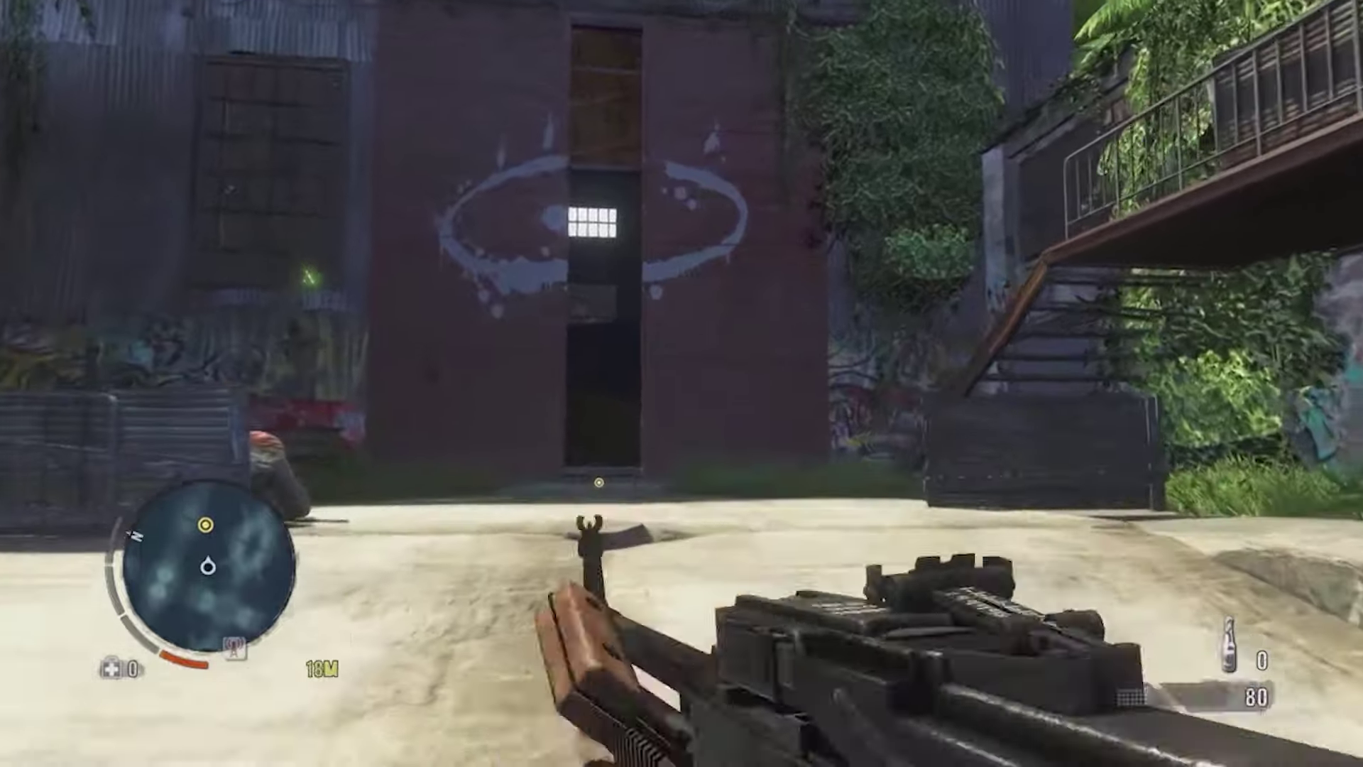
key("w")
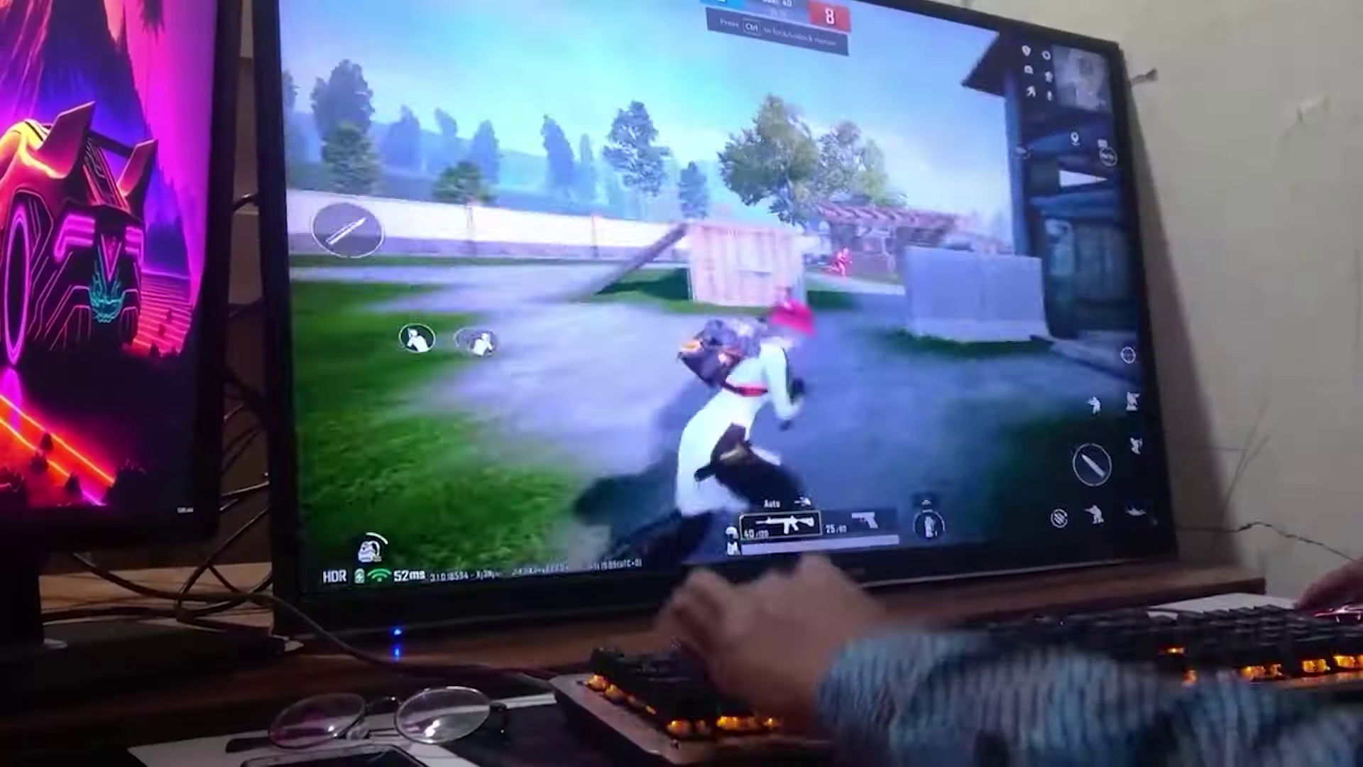
key("w")
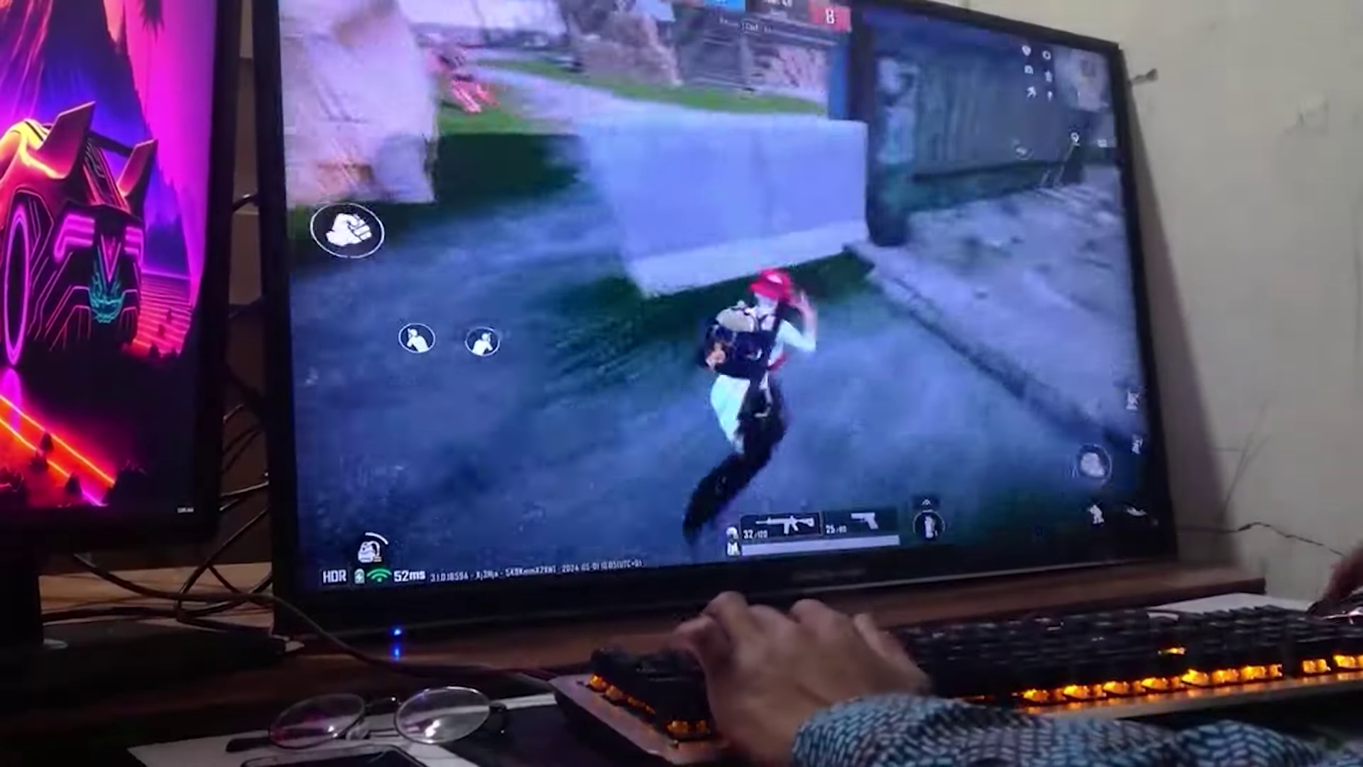
key("w")
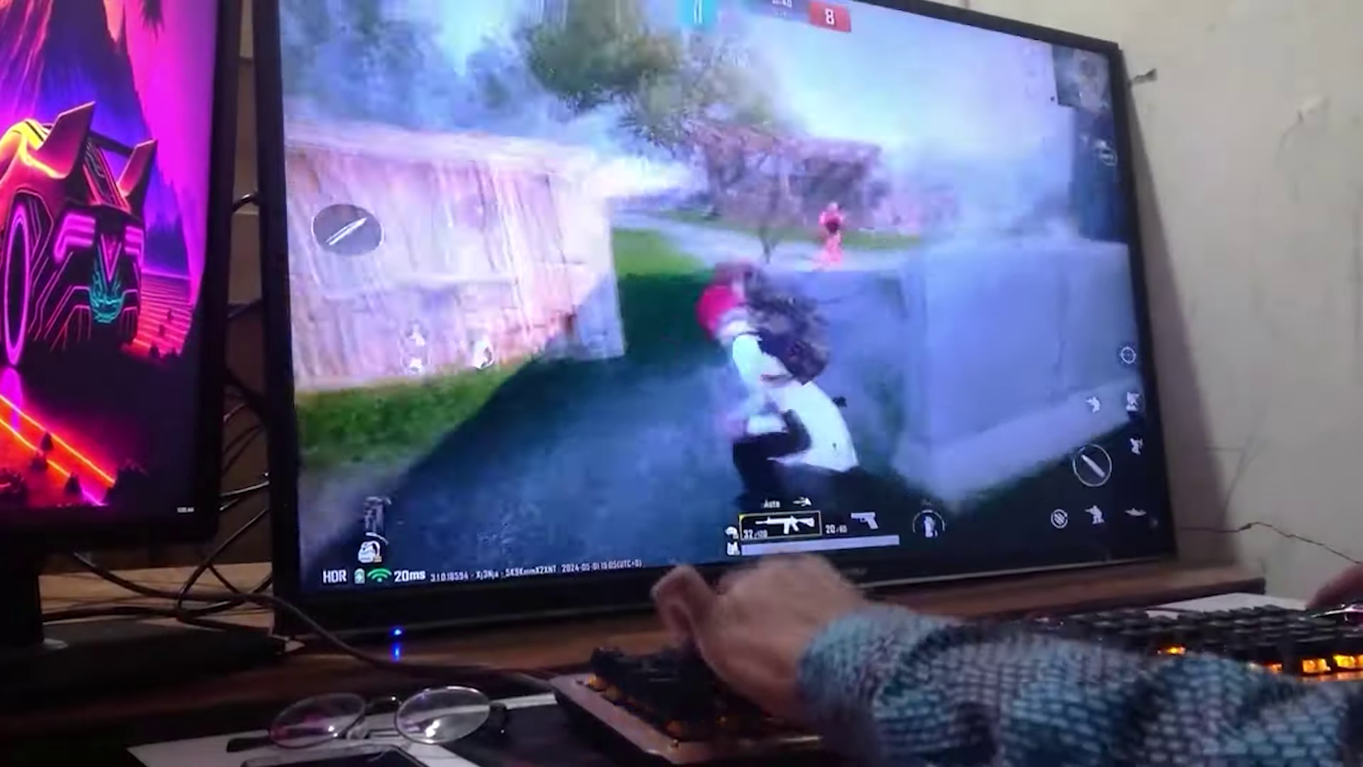
key("w")
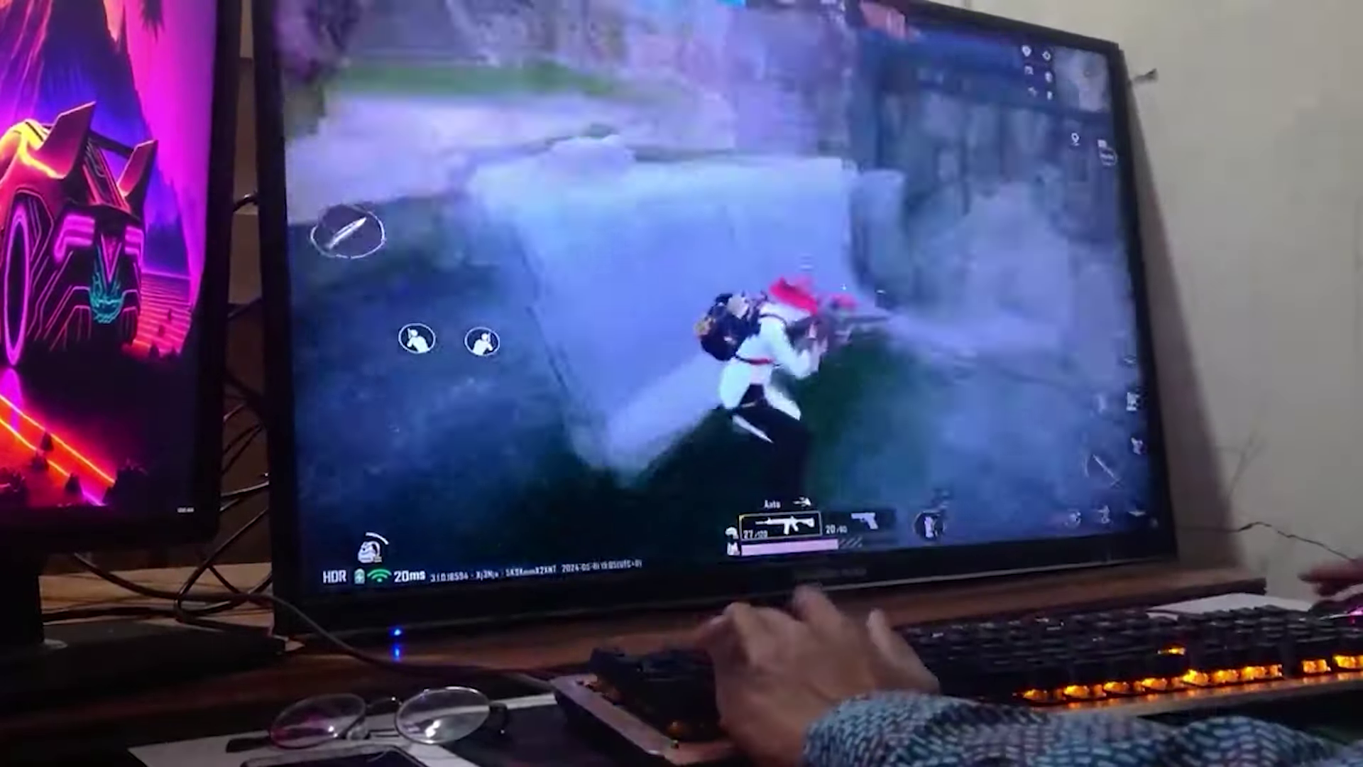
key("w")
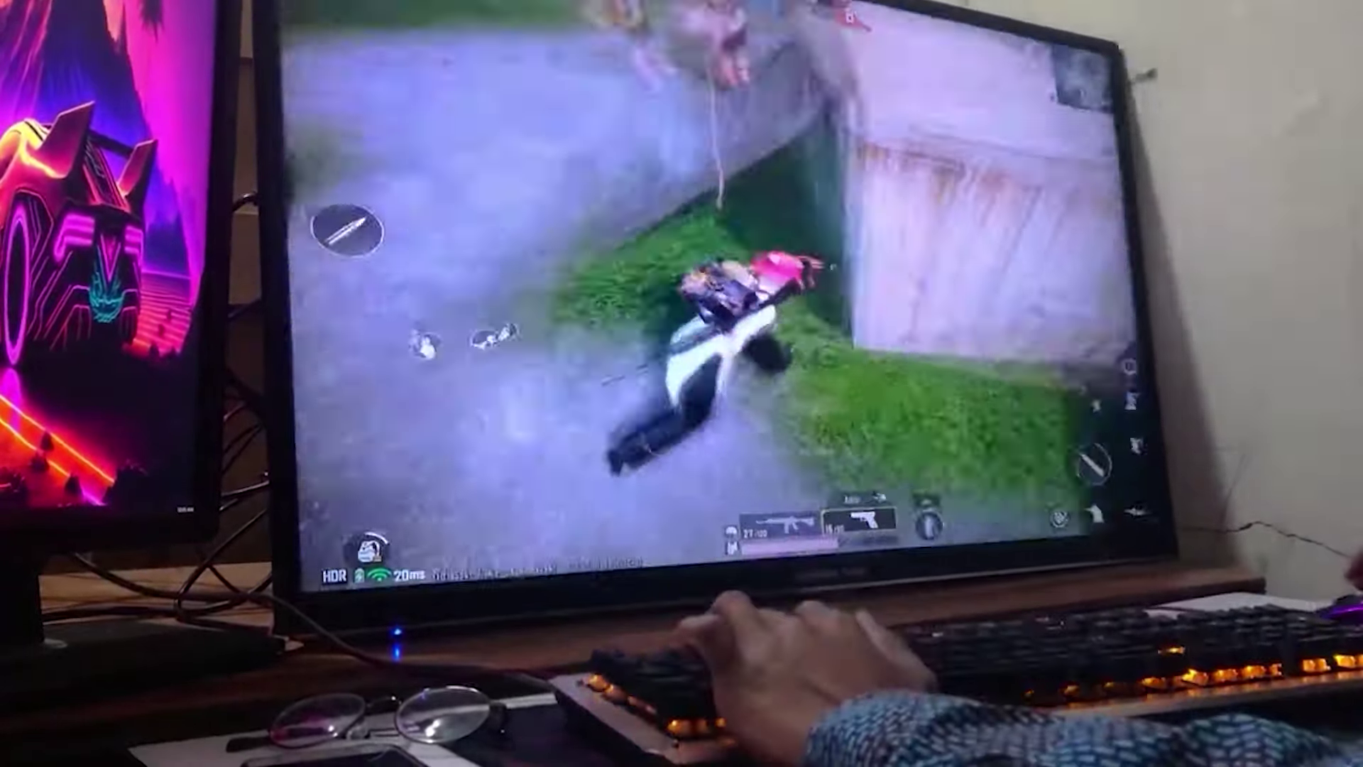
key("w")
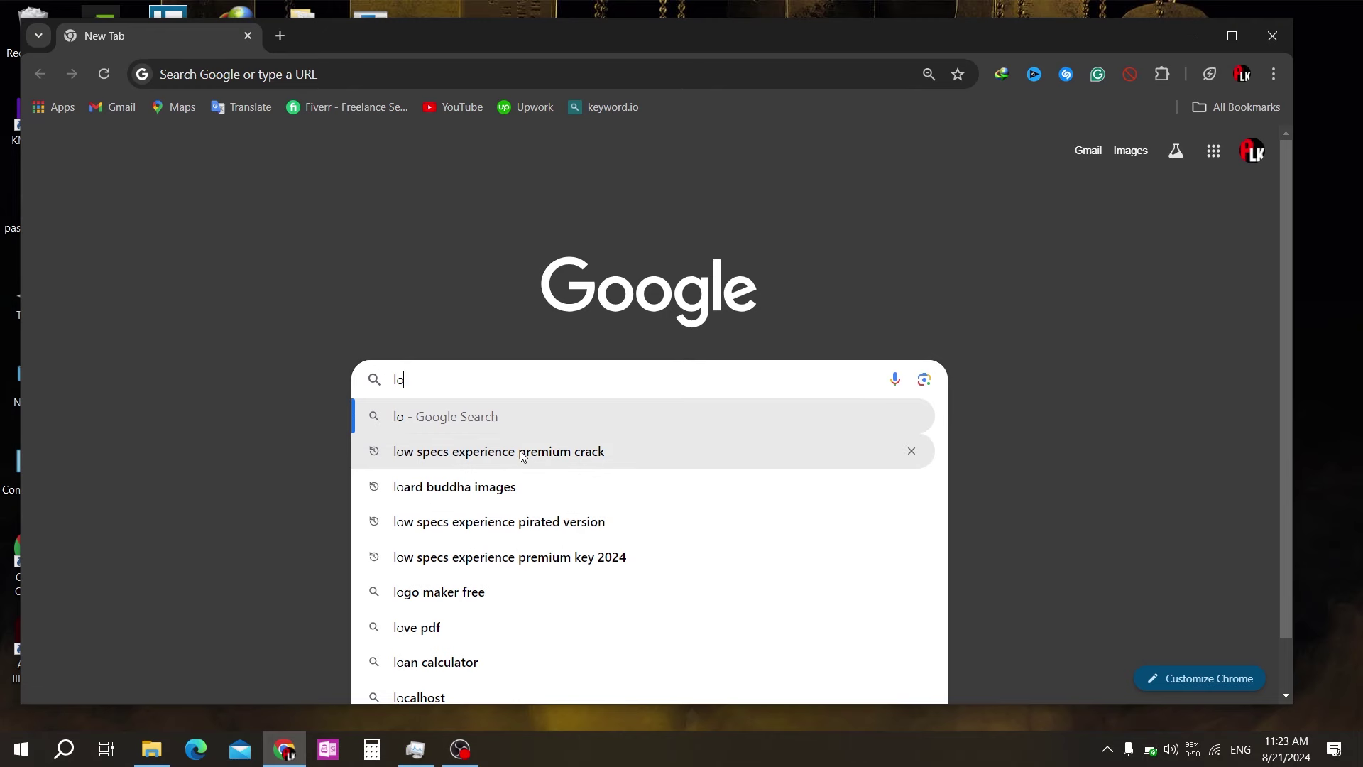
Step: Search Google for "low specs experience" and open the Download Low Specs Experience result from Ragnotech Software Solutions
left_click(522, 452)
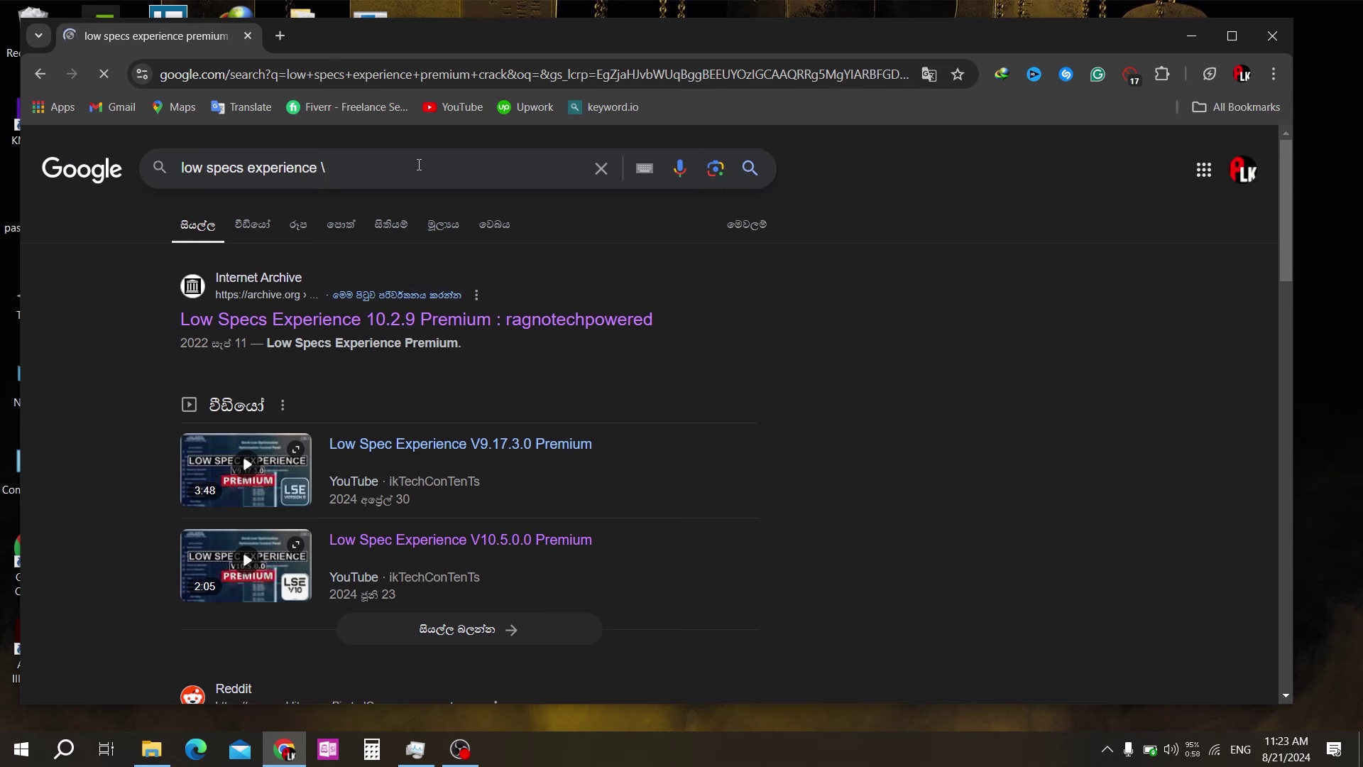
key("BackSpace")
key("Return")
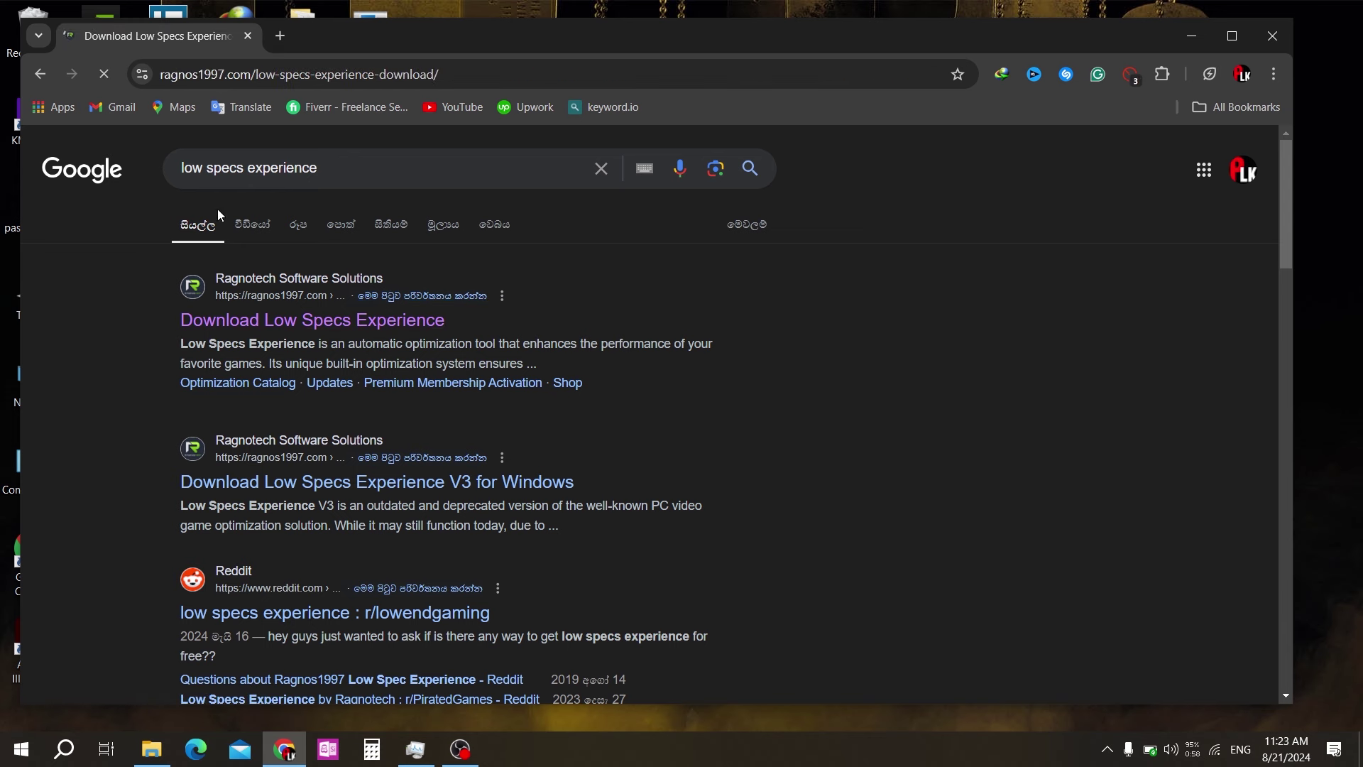
Step: Examine the download page's free and premium version offers, feature descriptions and frequently asked questions
scroll(594, 363, "down", 2)
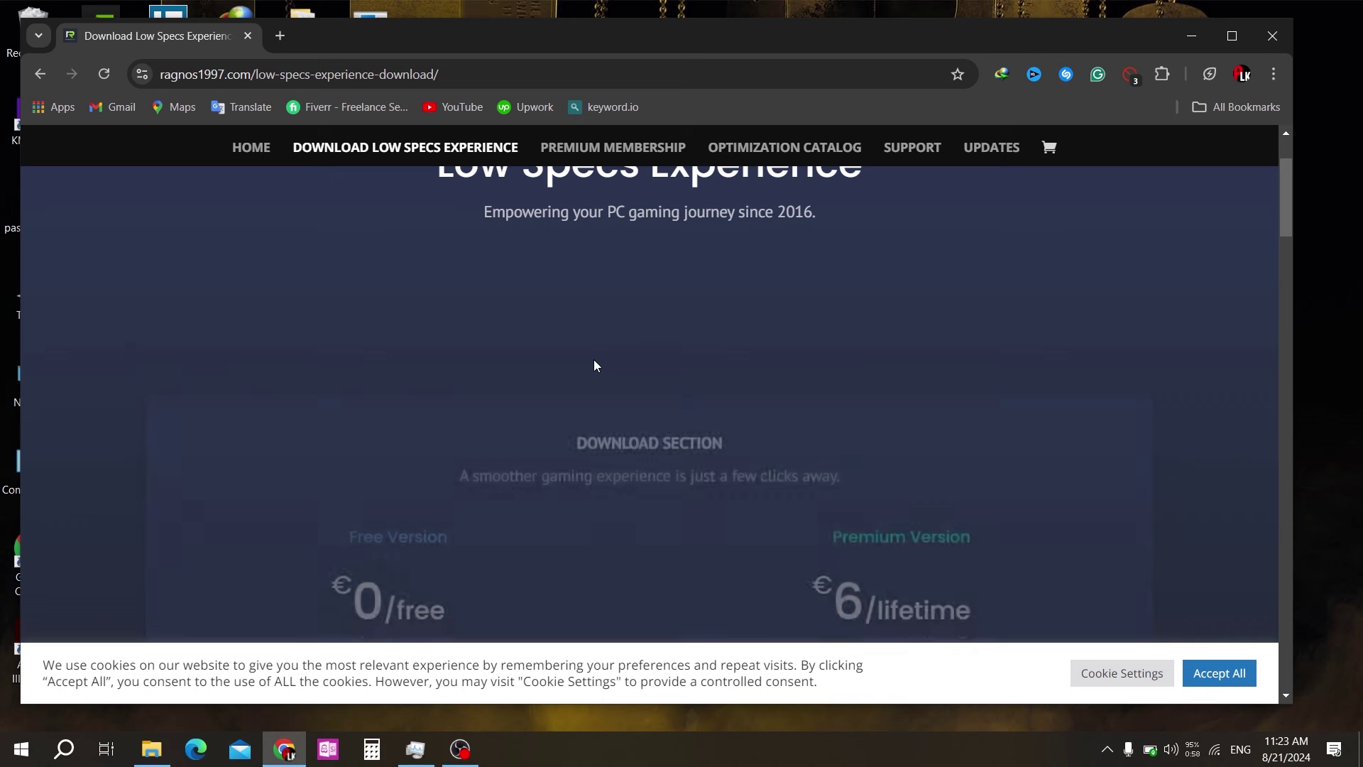
scroll(632, 408, "down", 1)
scroll(465, 436, "down", 2)
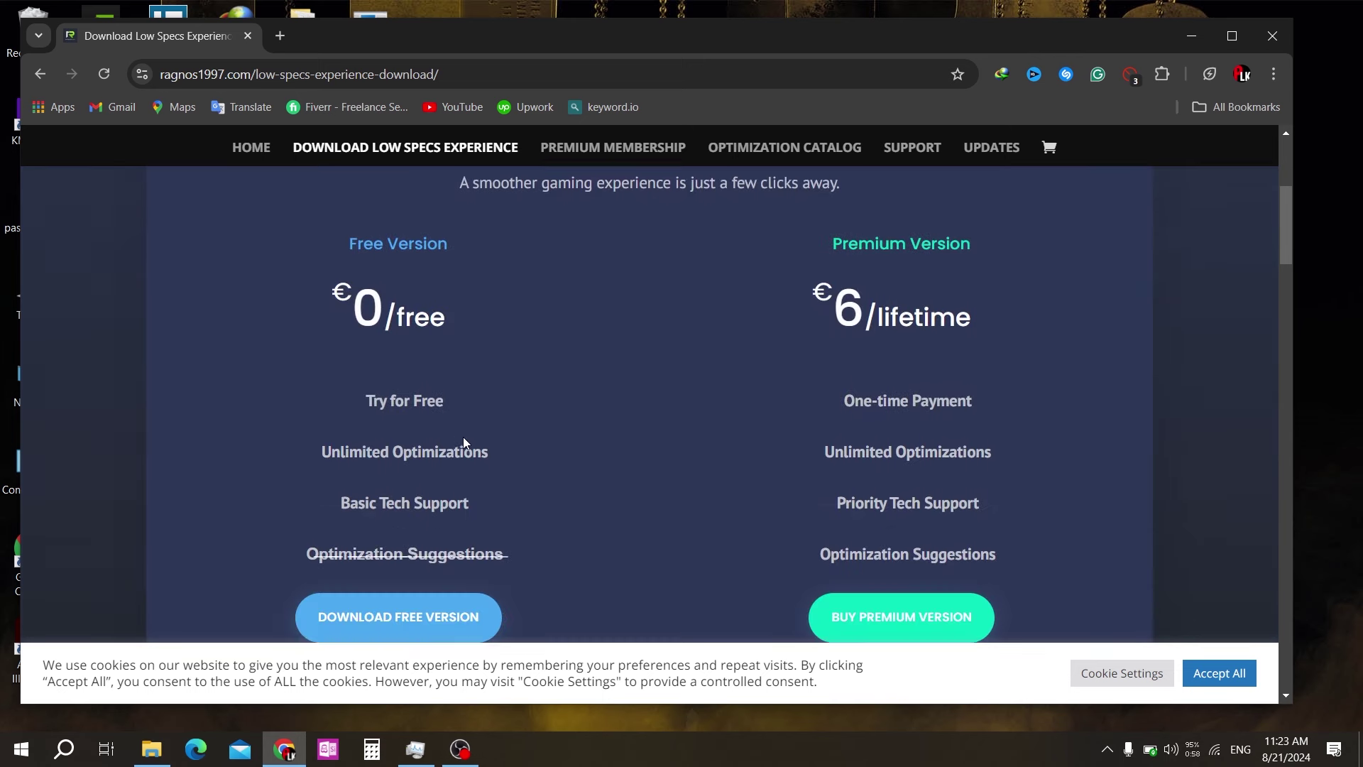
scroll(485, 451, "down", 1)
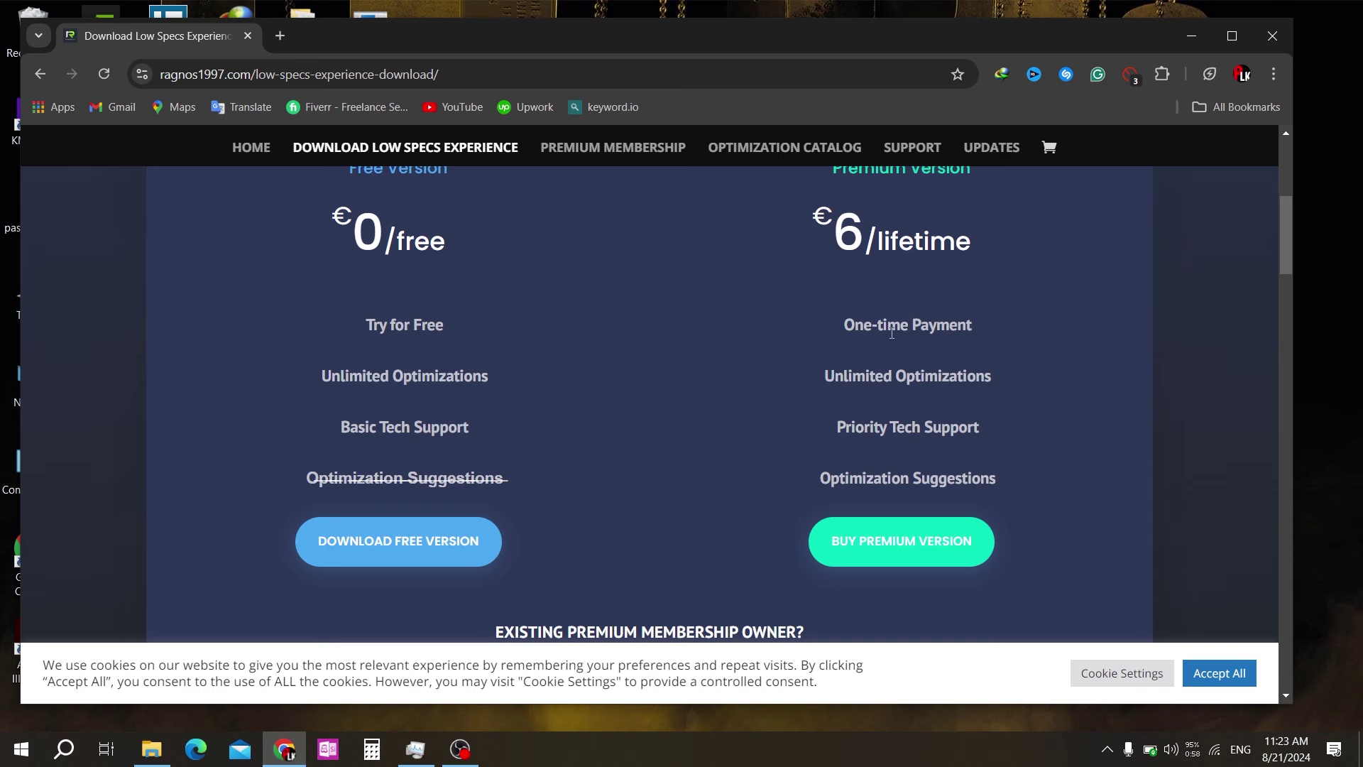
scroll(893, 333, "up", 1)
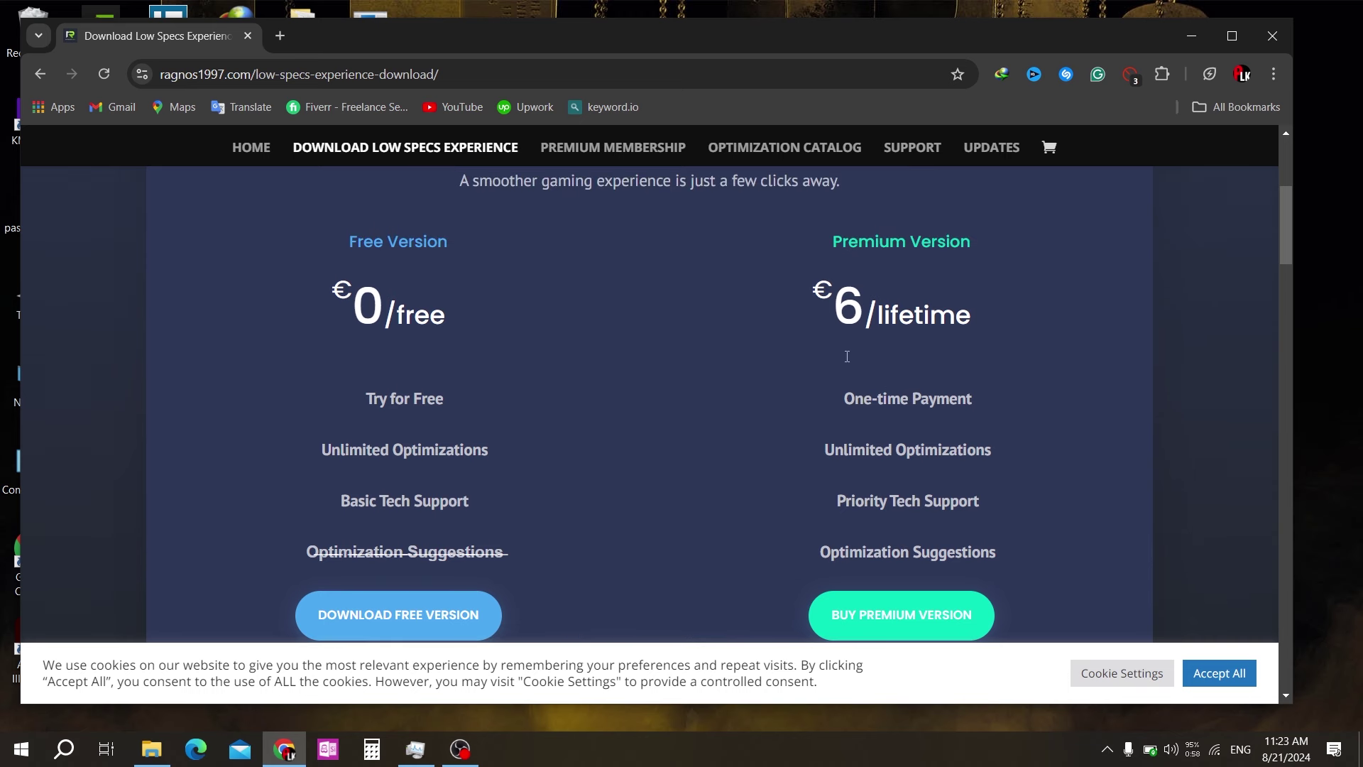
scroll(847, 357, "down", 10)
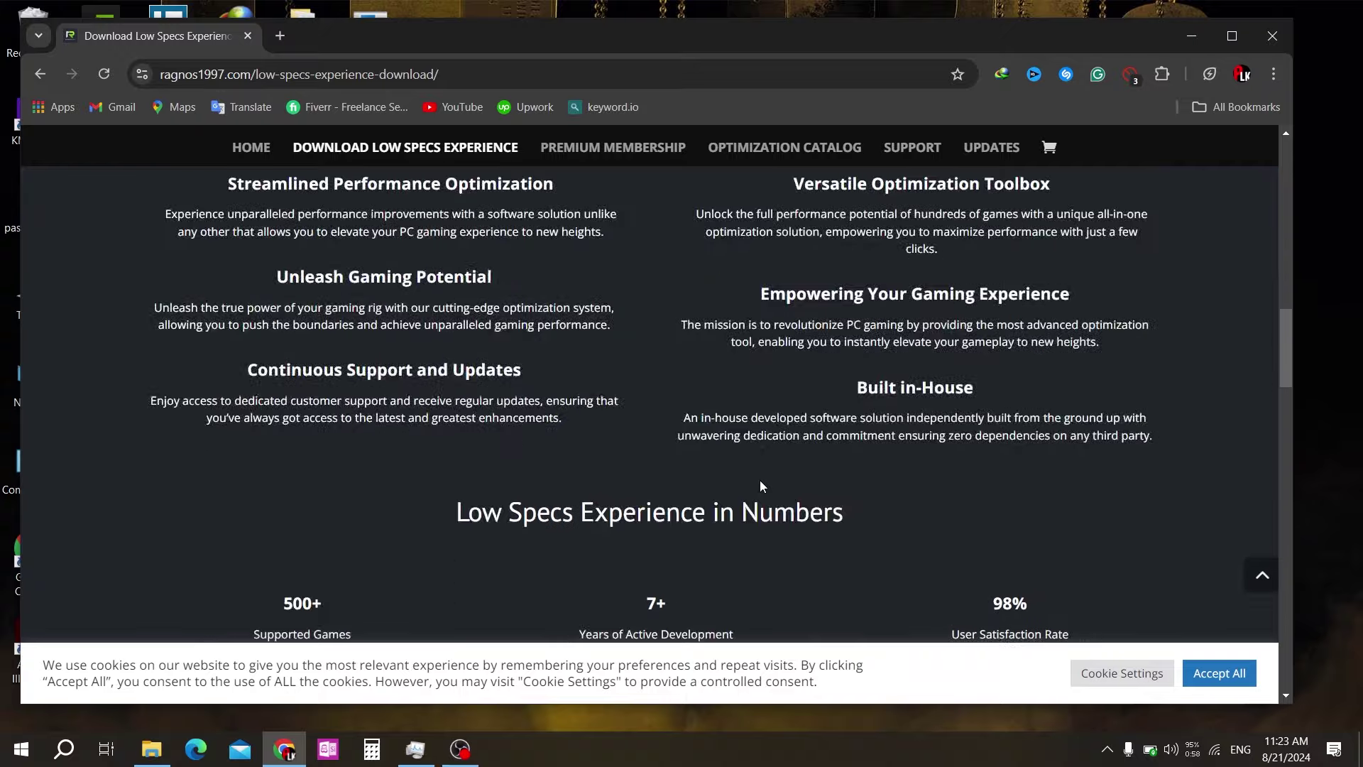
scroll(759, 486, "down", 10)
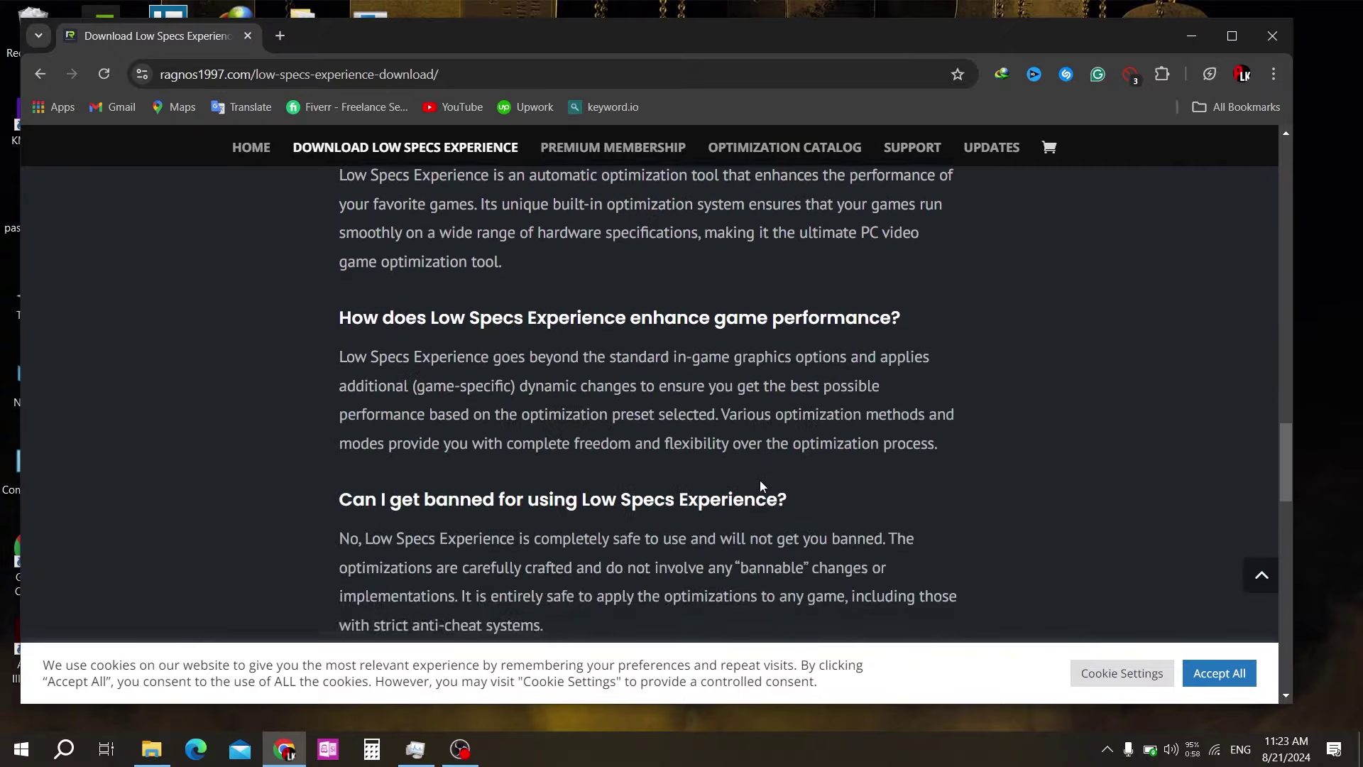
scroll(759, 480, "down", 15)
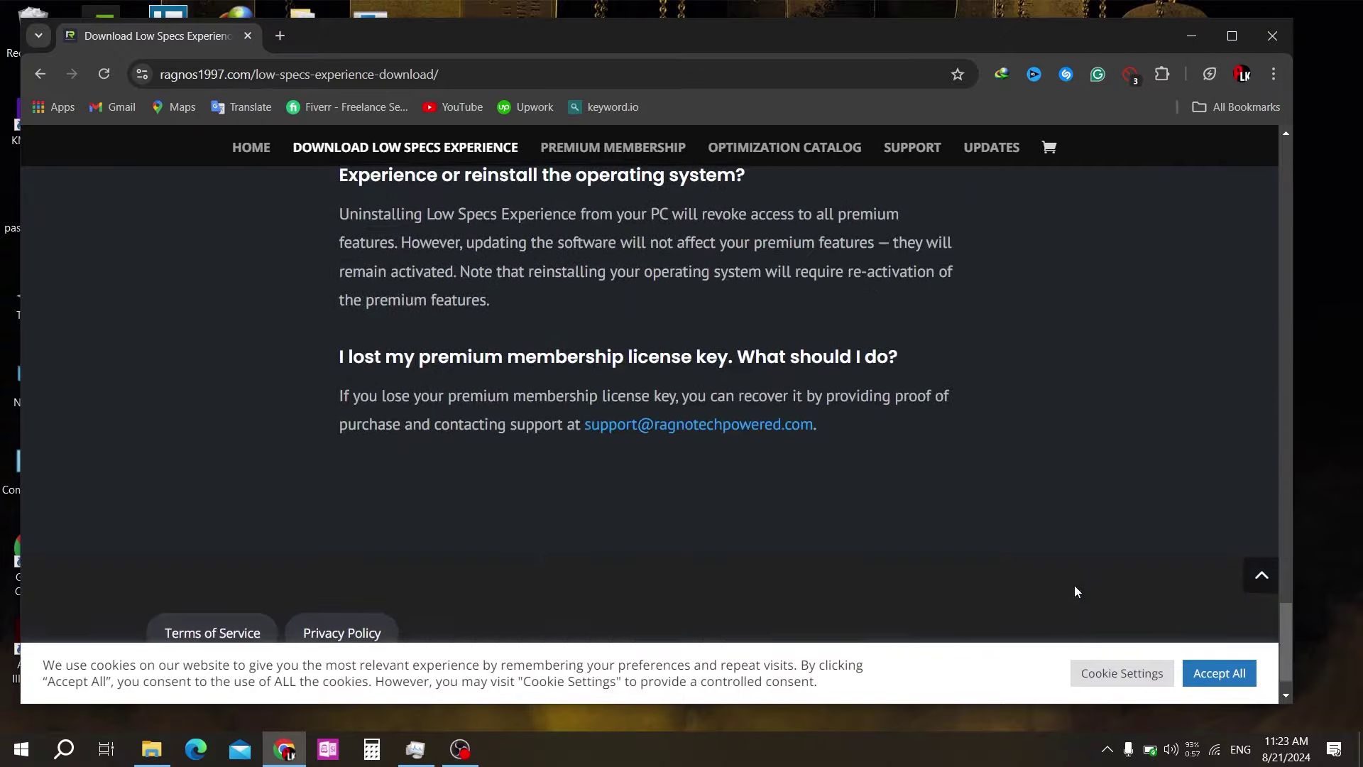
Step: Accept all cookies on the site and read the FAQ entries about premium membership and restoring default game settings
left_click(1189, 674)
scroll(722, 548, "up", 2)
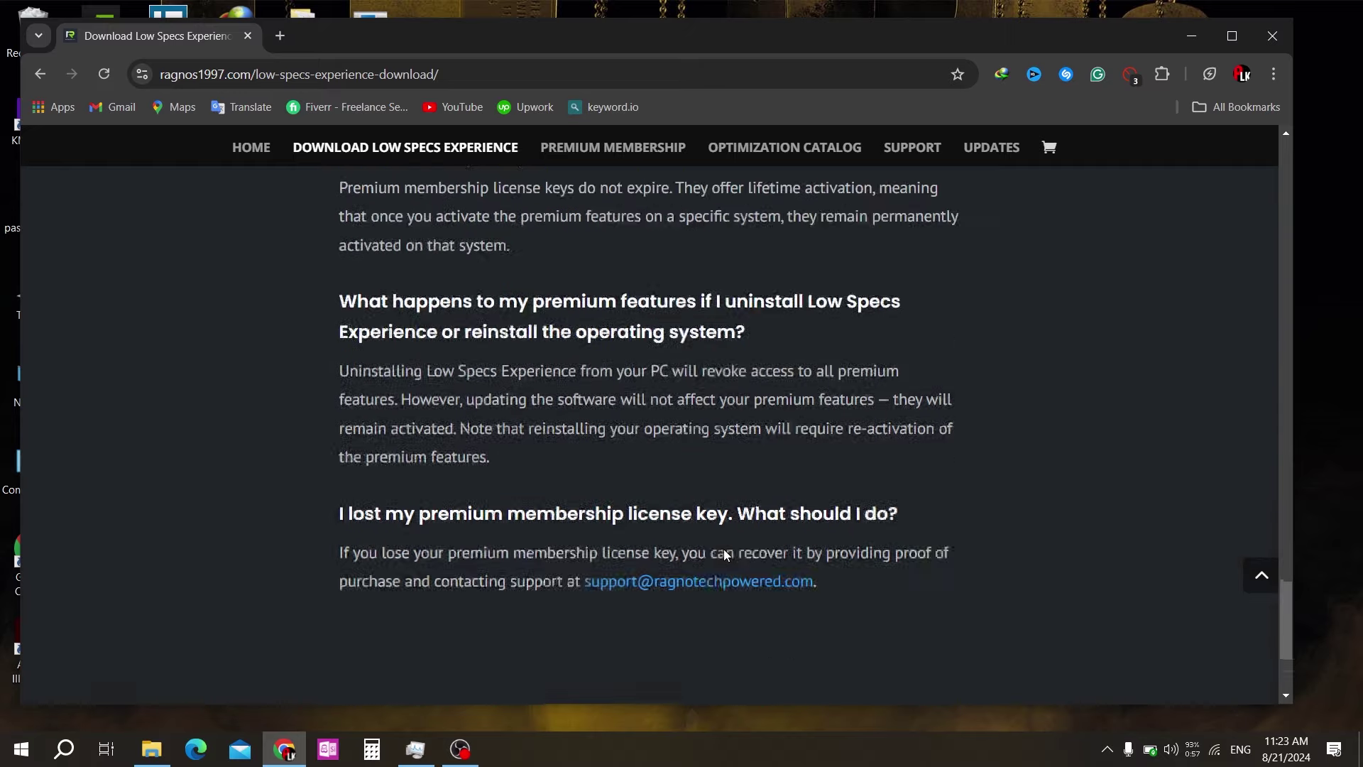
scroll(722, 548, "up", 6)
scroll(723, 548, "up", 1)
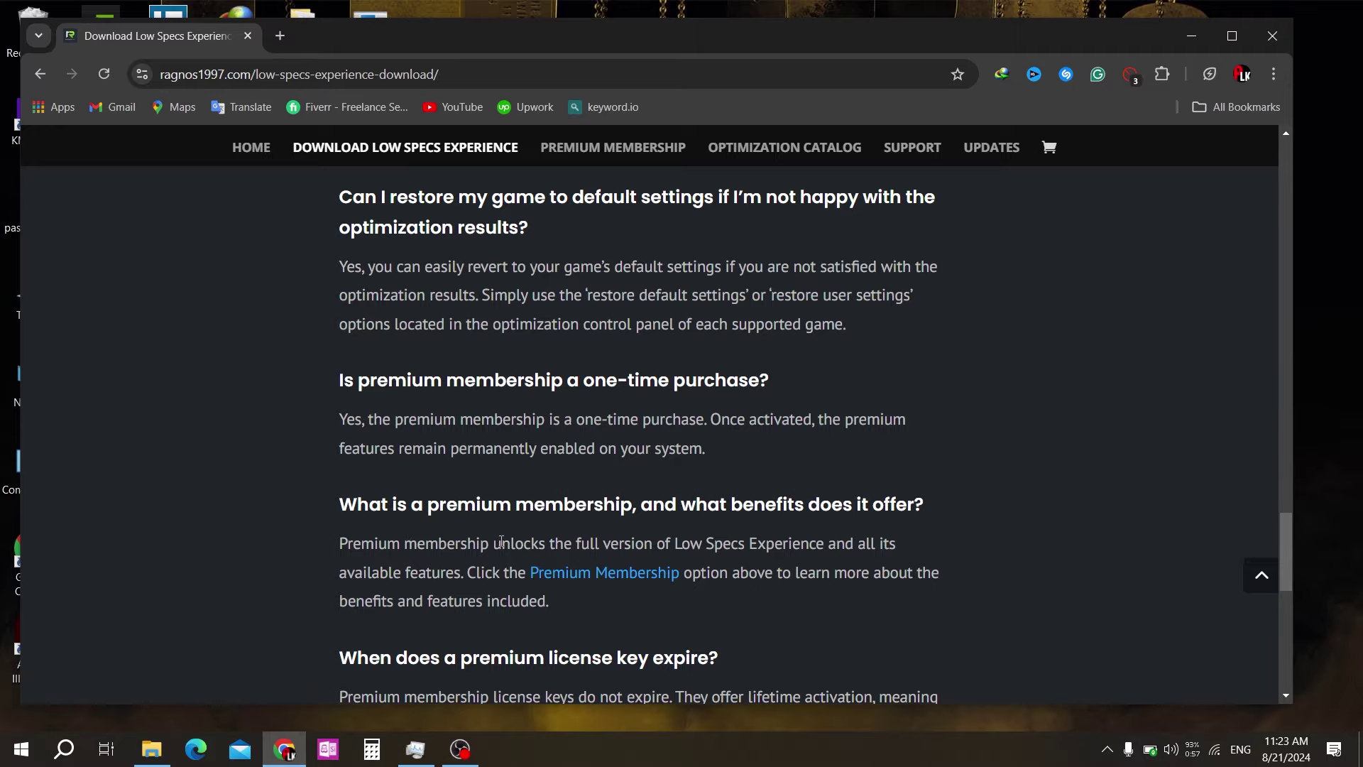
scroll(613, 568, "up", 20)
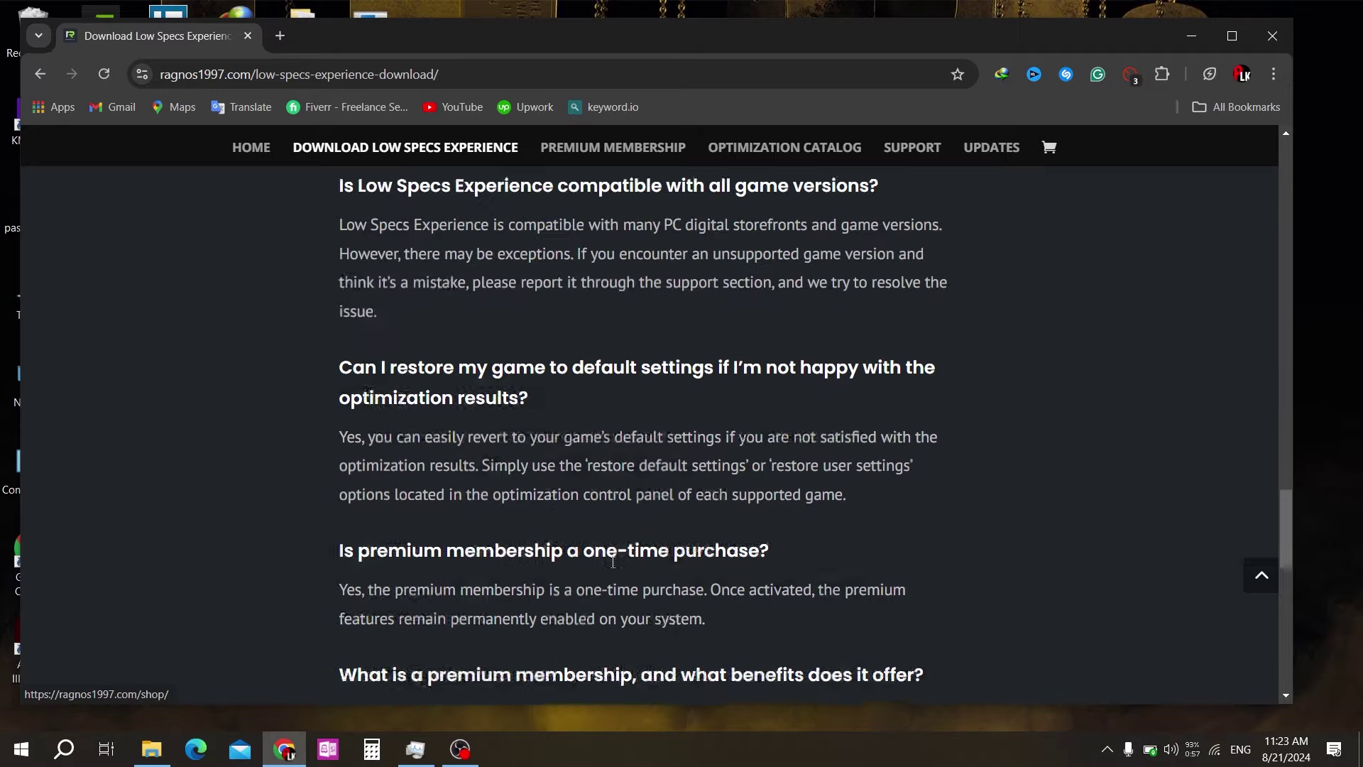
scroll(613, 562, "up", 15)
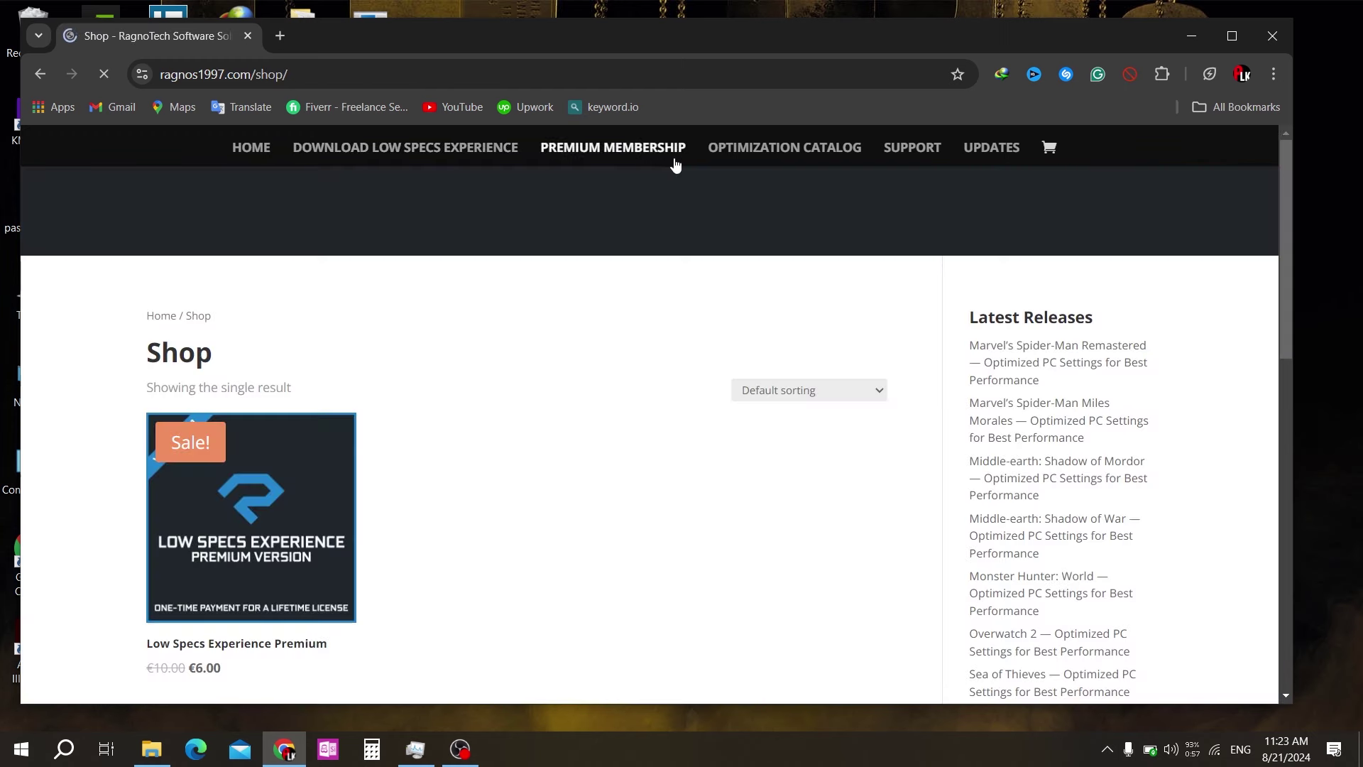
Step: Go to the Optimization Catalog and open the Maximum Performance Optimization page for Alan Wake 2
left_click(745, 160)
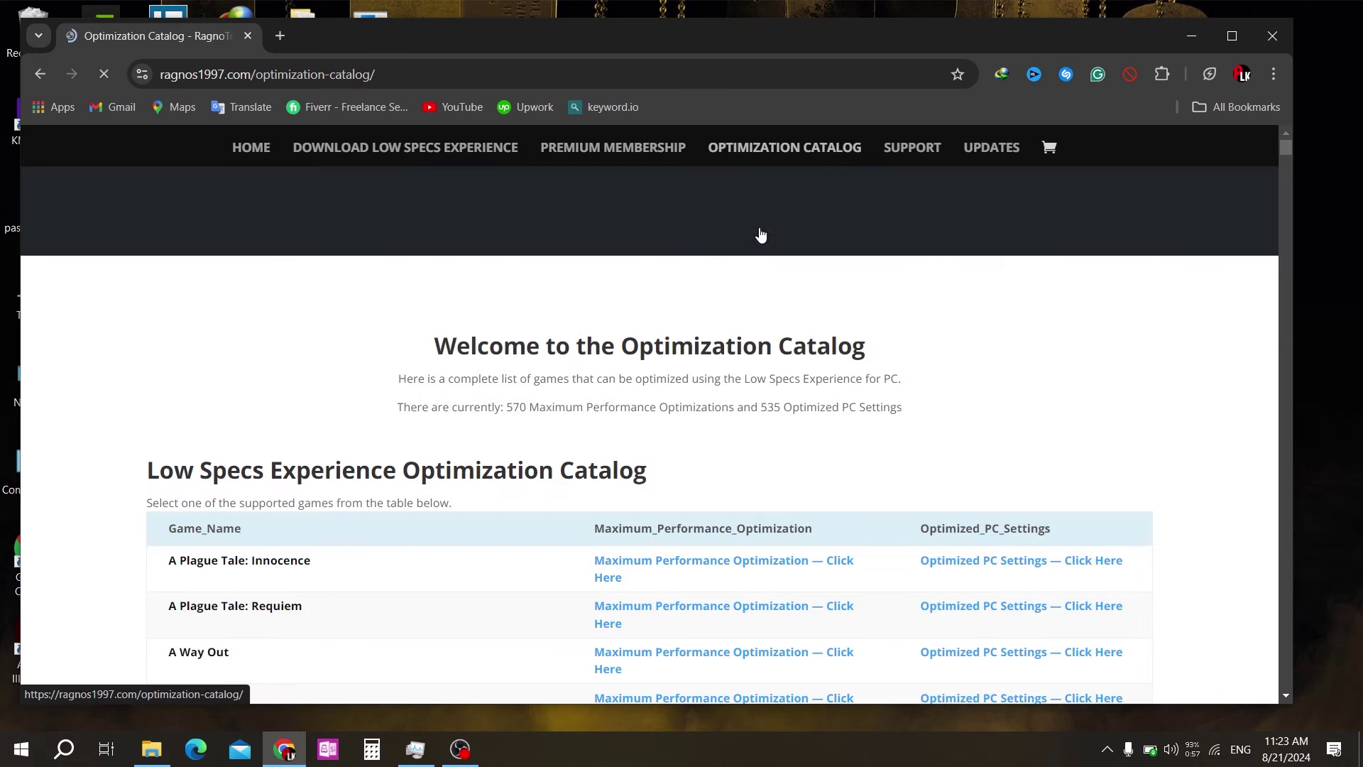
scroll(688, 416, "down", 6)
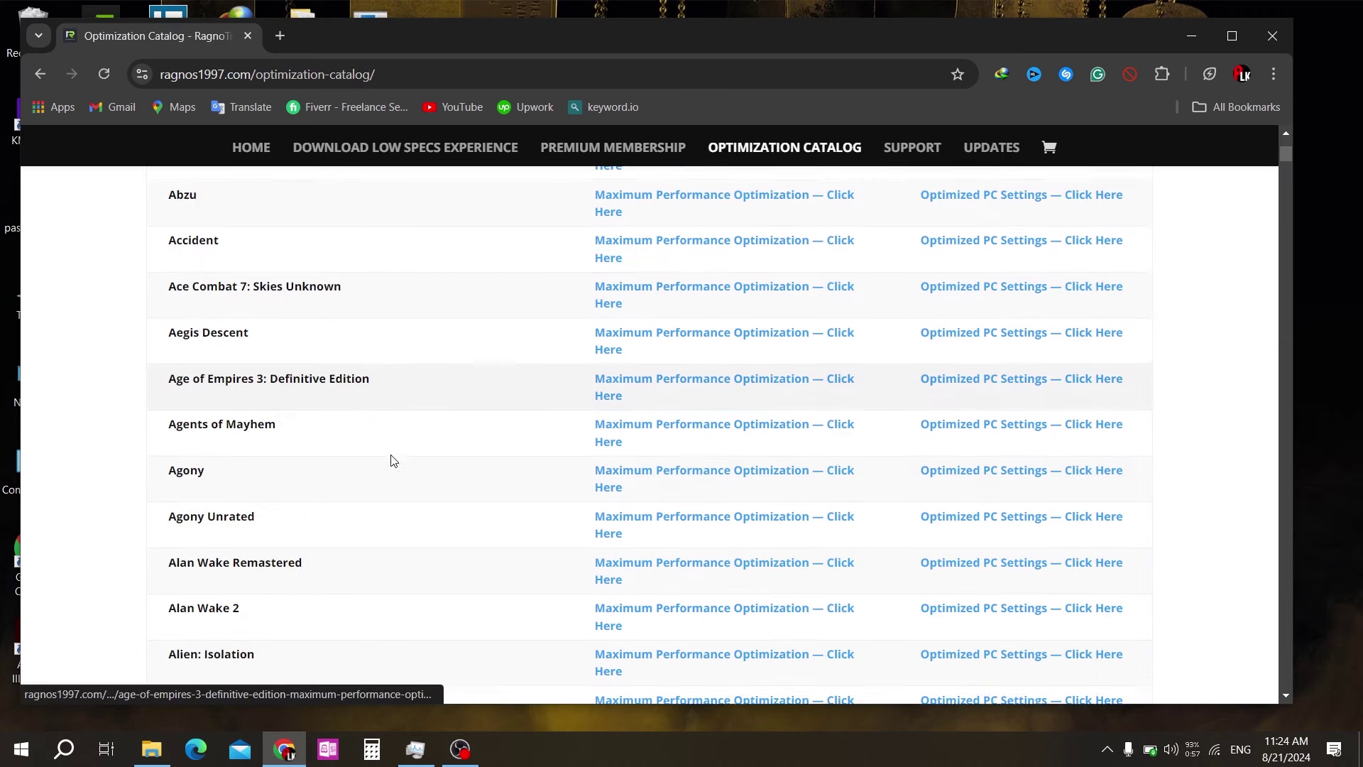
scroll(223, 514, "down", 2)
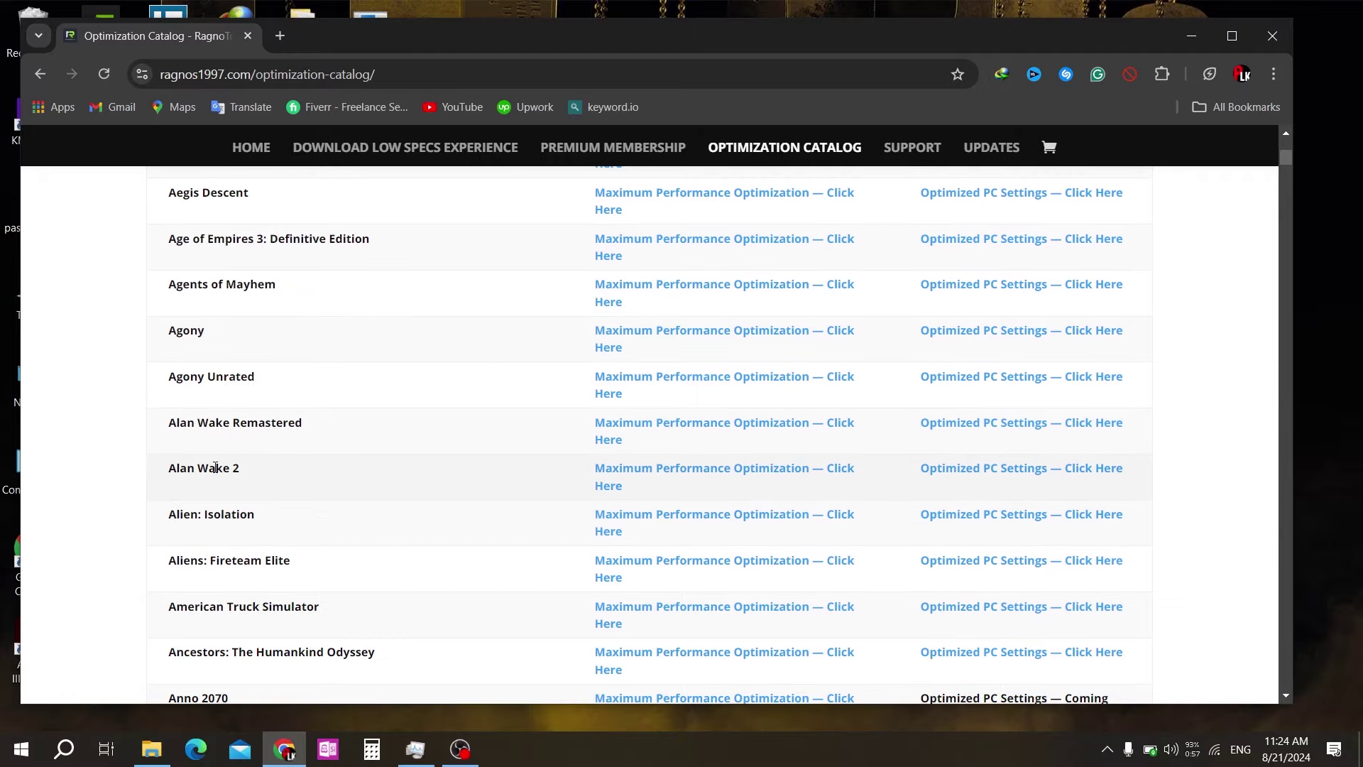
scroll(215, 468, "up", 7)
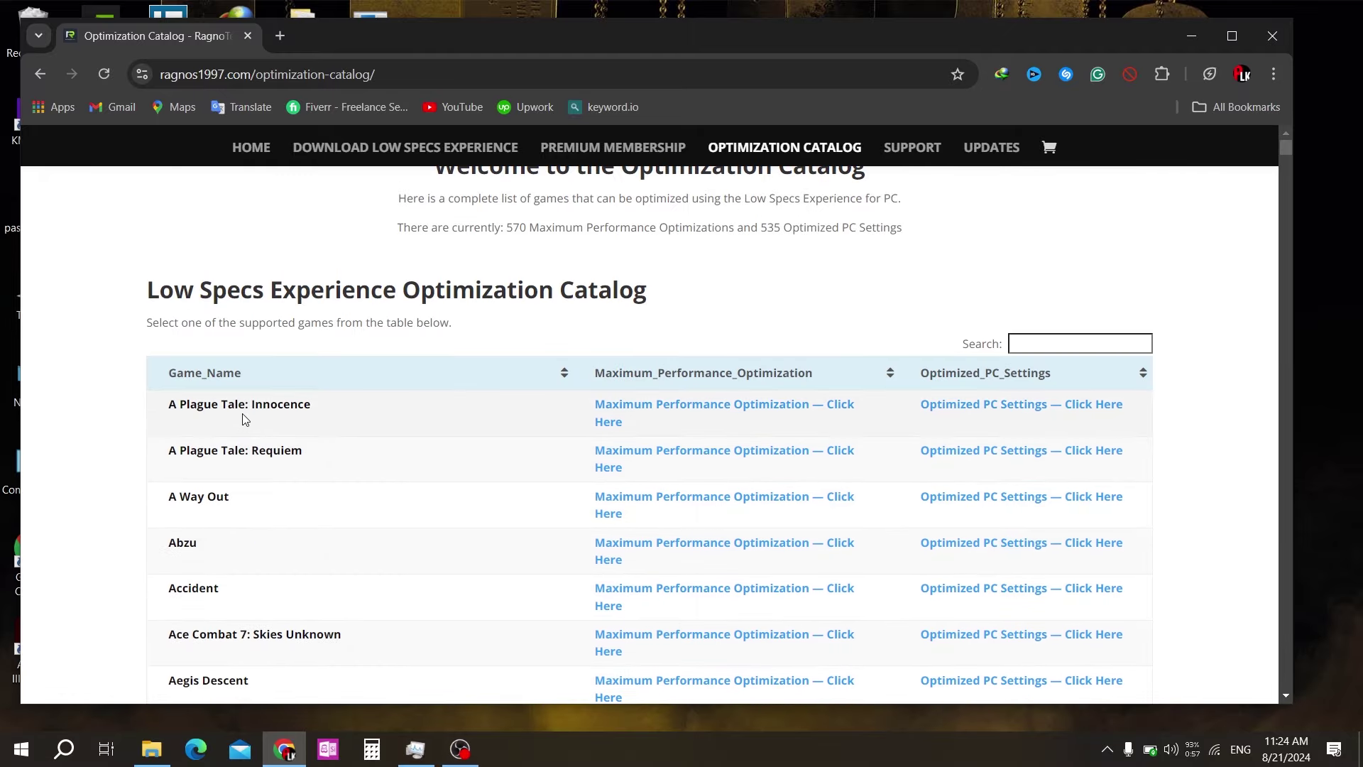
scroll(248, 447, "down", 4)
scroll(250, 466, "down", 2)
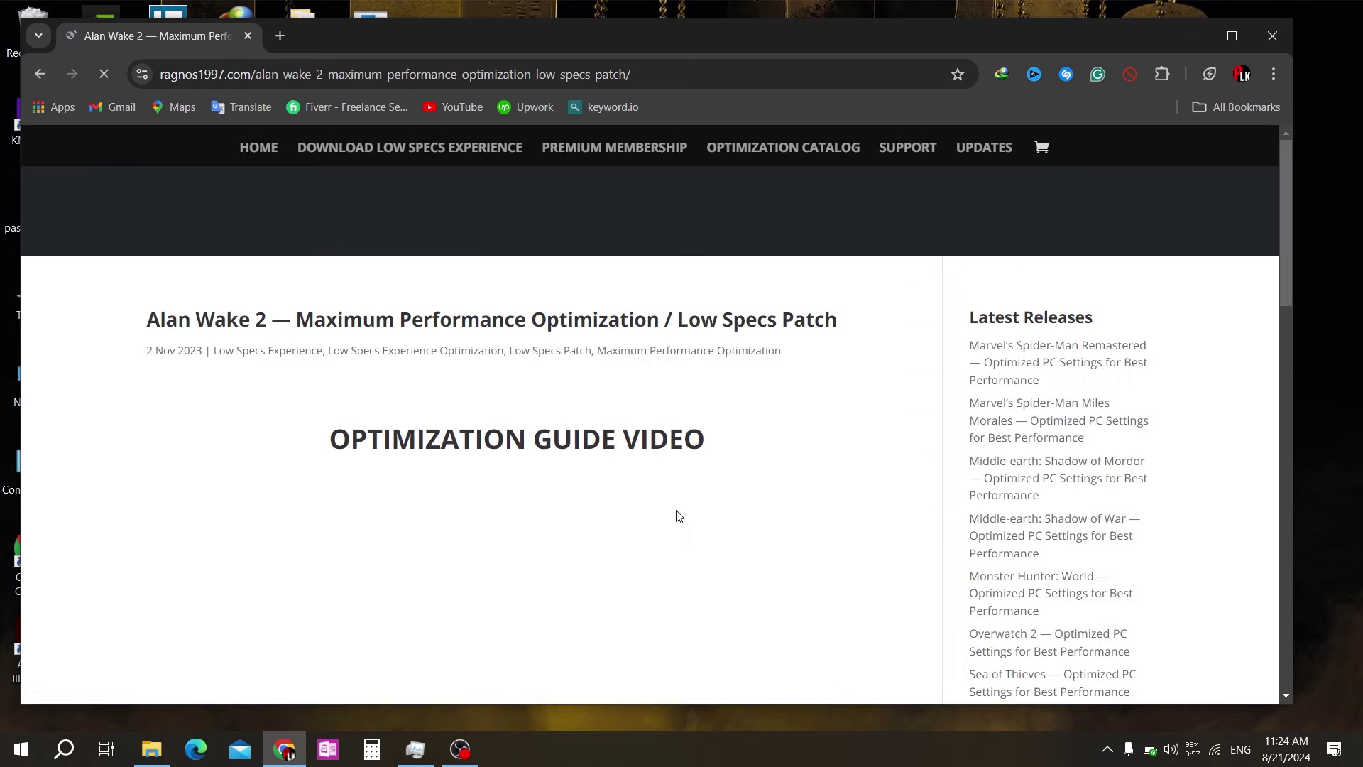
Step: Look through the Alan Wake 2 page's guide video, download section and information about Low Specs Experience
scroll(667, 508, "down", 3)
scroll(466, 426, "down", 4)
scroll(463, 426, "up", 1)
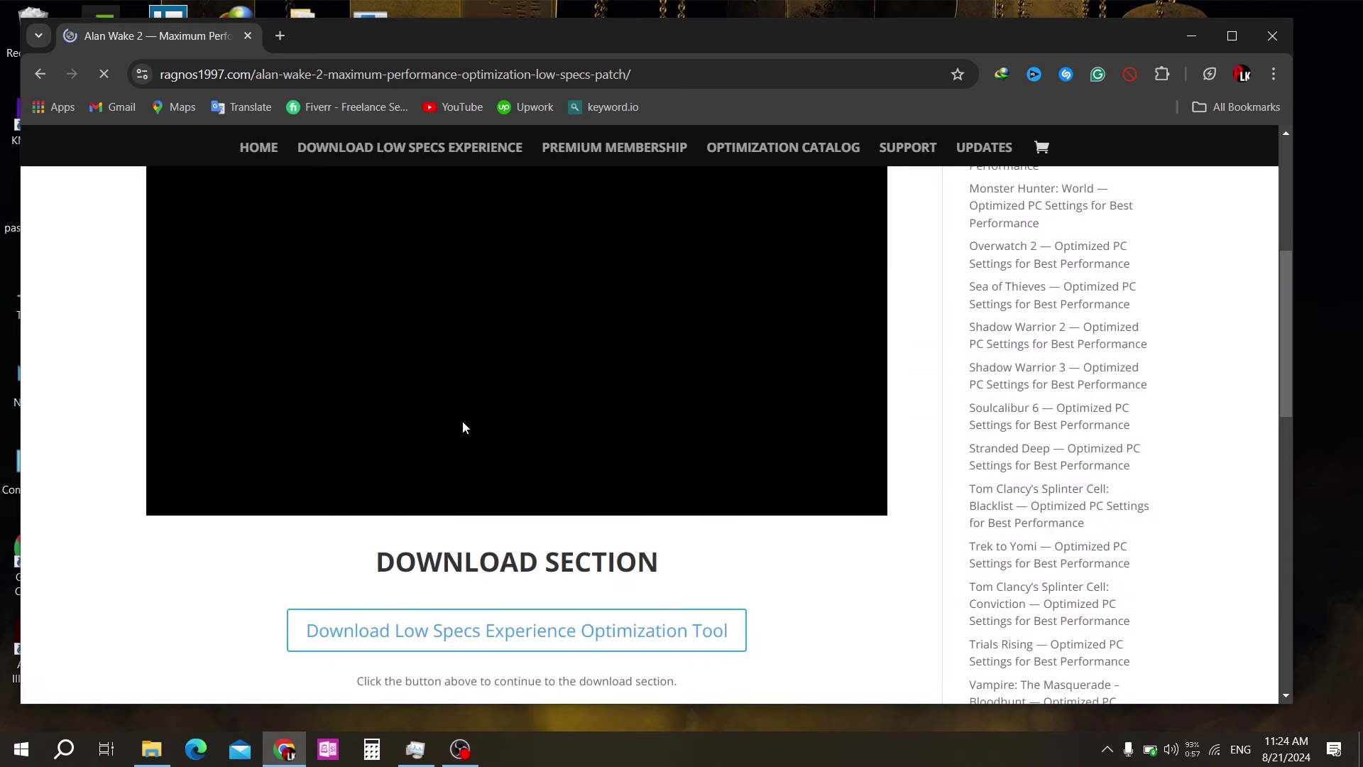
scroll(462, 426, "down", 3)
scroll(464, 424, "down", 10)
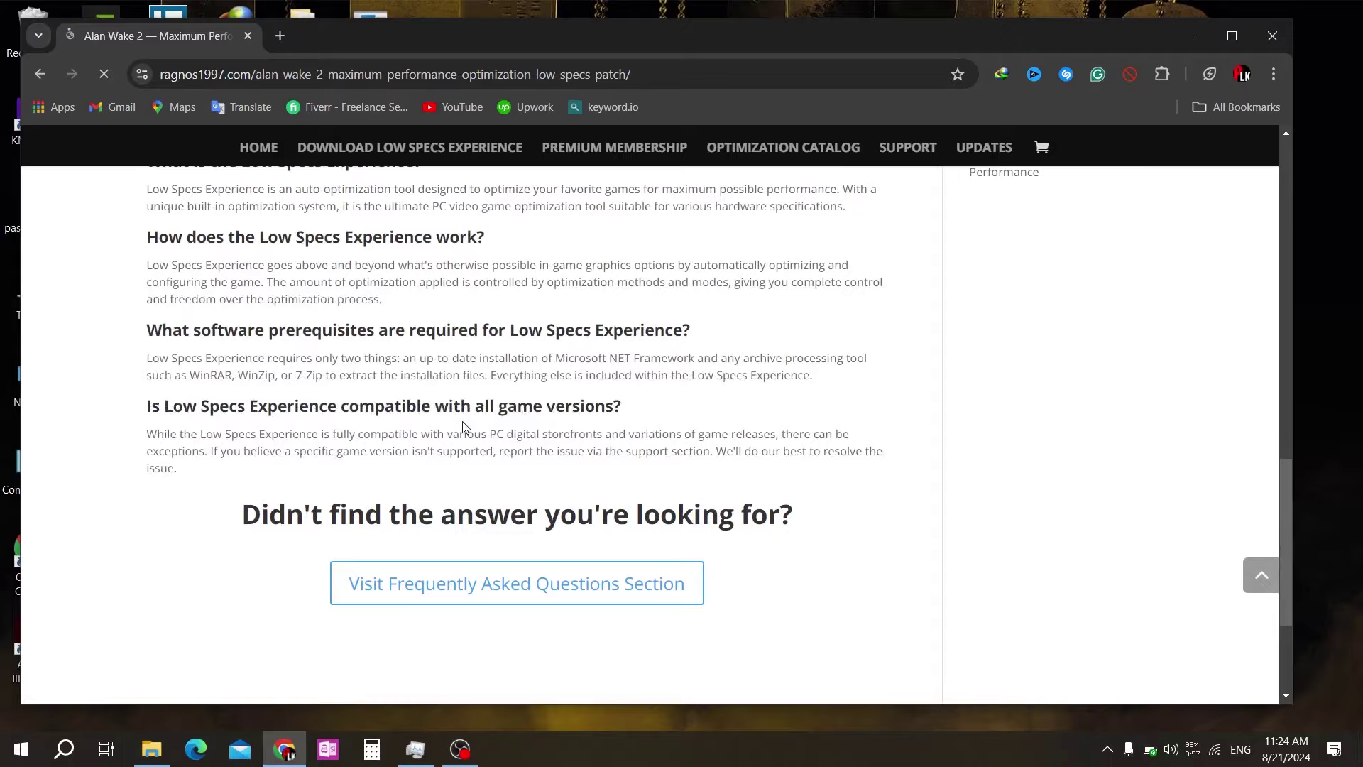
scroll(463, 424, "up", 4)
scroll(463, 424, "up", 10)
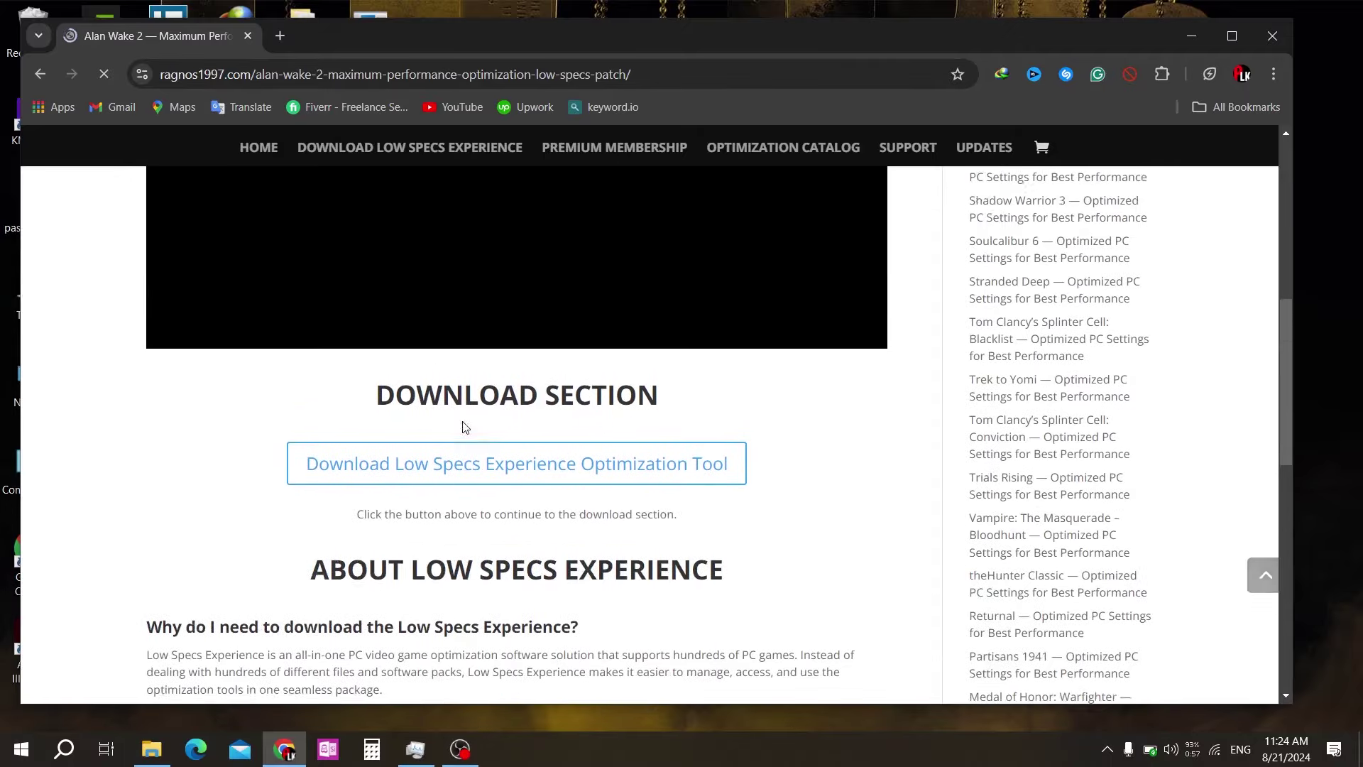
Step: Start the embedded Alan Wake 2 optimization guide video and mute its sound
left_click(510, 419)
scroll(525, 433, "down", 3)
scroll(543, 446, "up", 3)
scroll(543, 453, "up", 1)
scroll(191, 593, "down", 2)
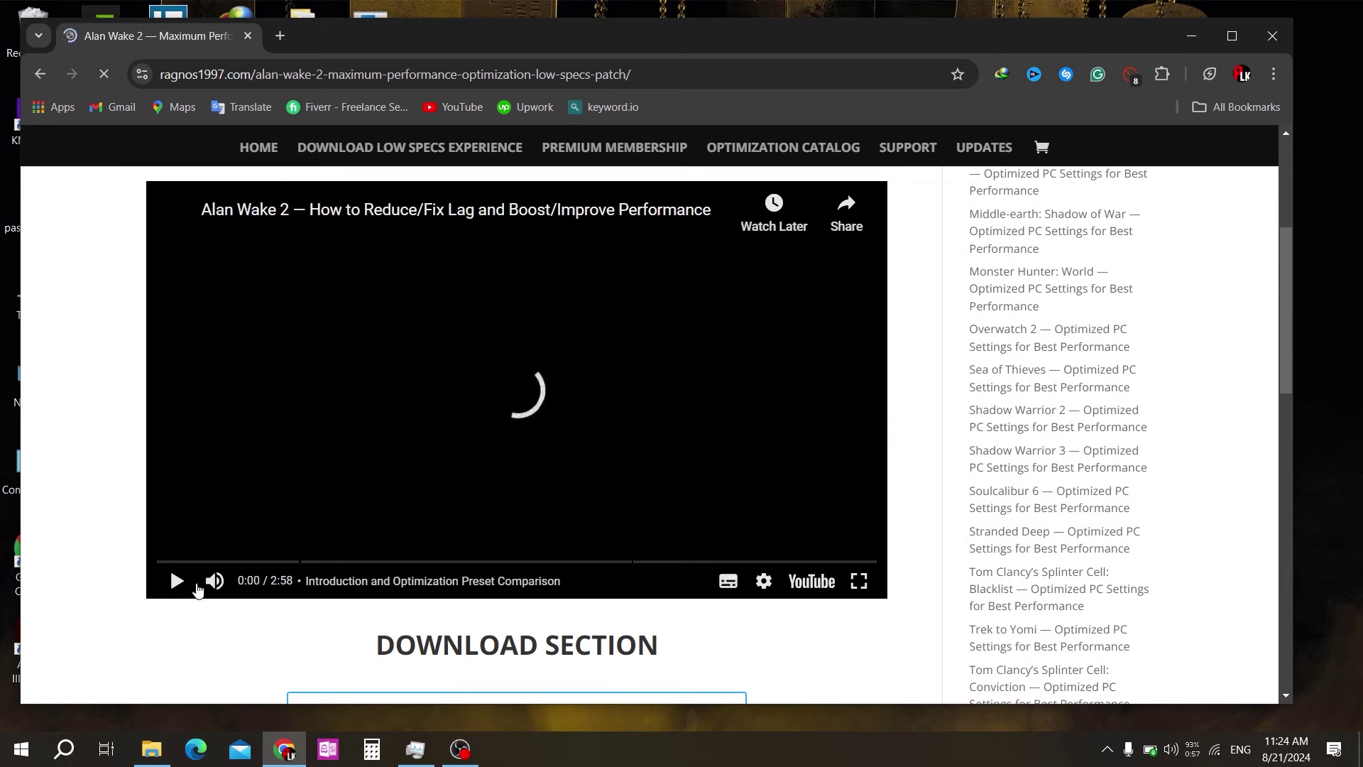
scroll(225, 588, "down", 1)
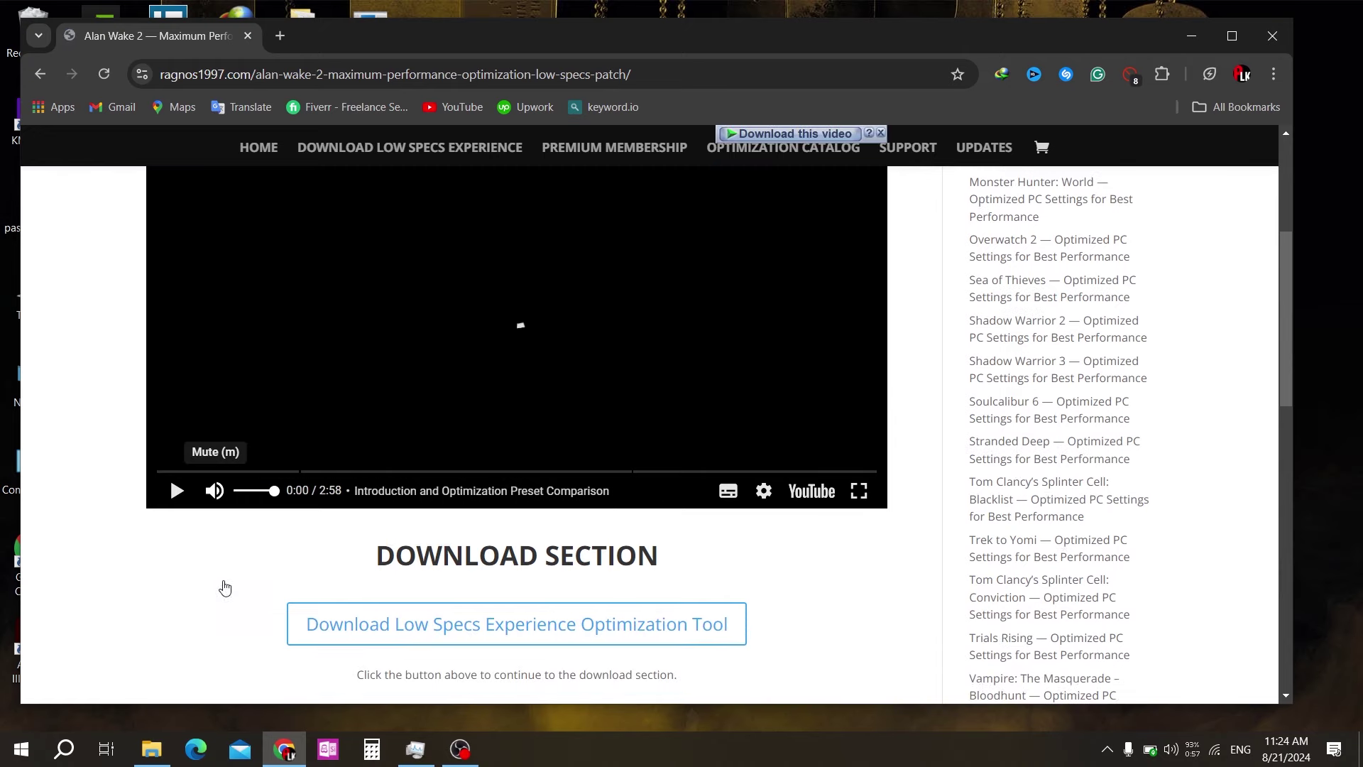
left_click(216, 490)
scroll(347, 459, "up", 2)
scroll(347, 459, "up", 1)
scroll(355, 458, "down", 1)
scroll(355, 458, "down", 1)
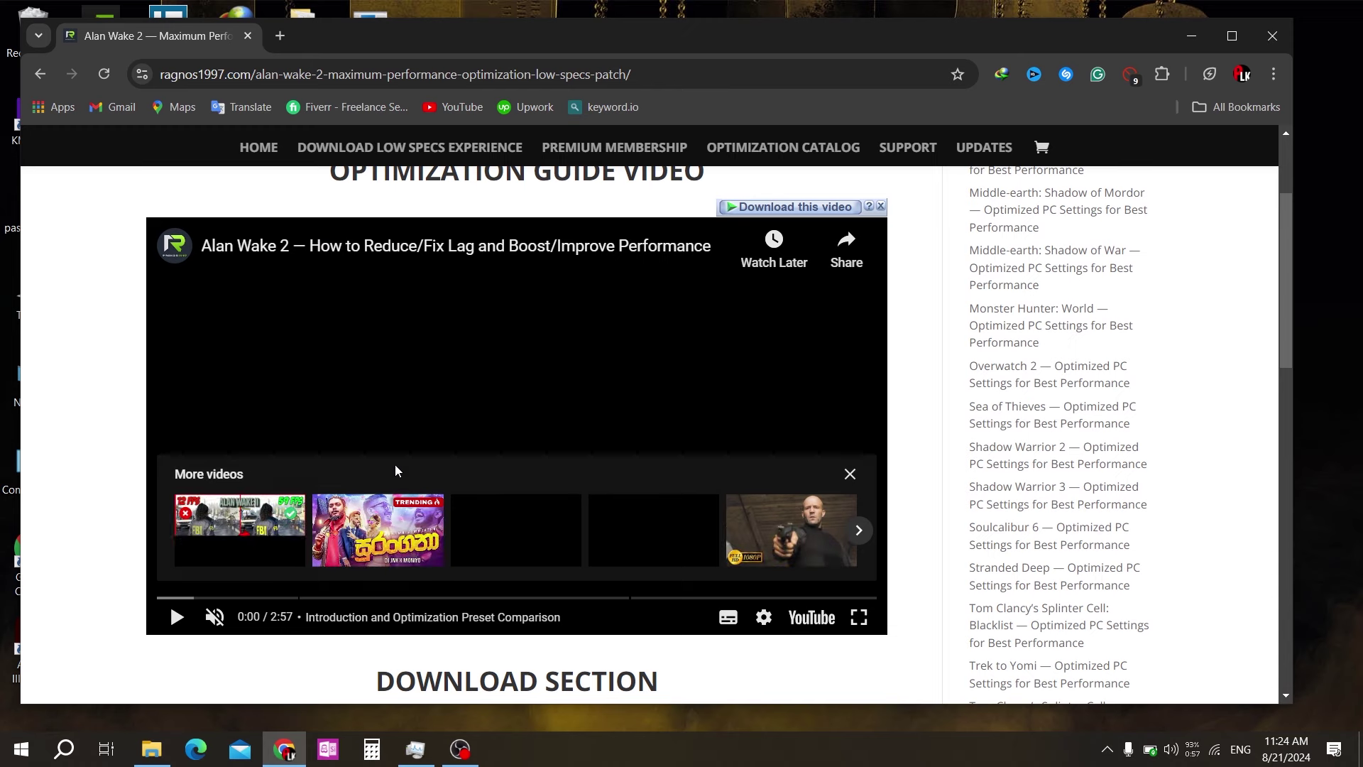
Step: Watch the guide video's before-and-after optimization comparison, dismissing the suggested videos overlay while it is paused
left_click(165, 627)
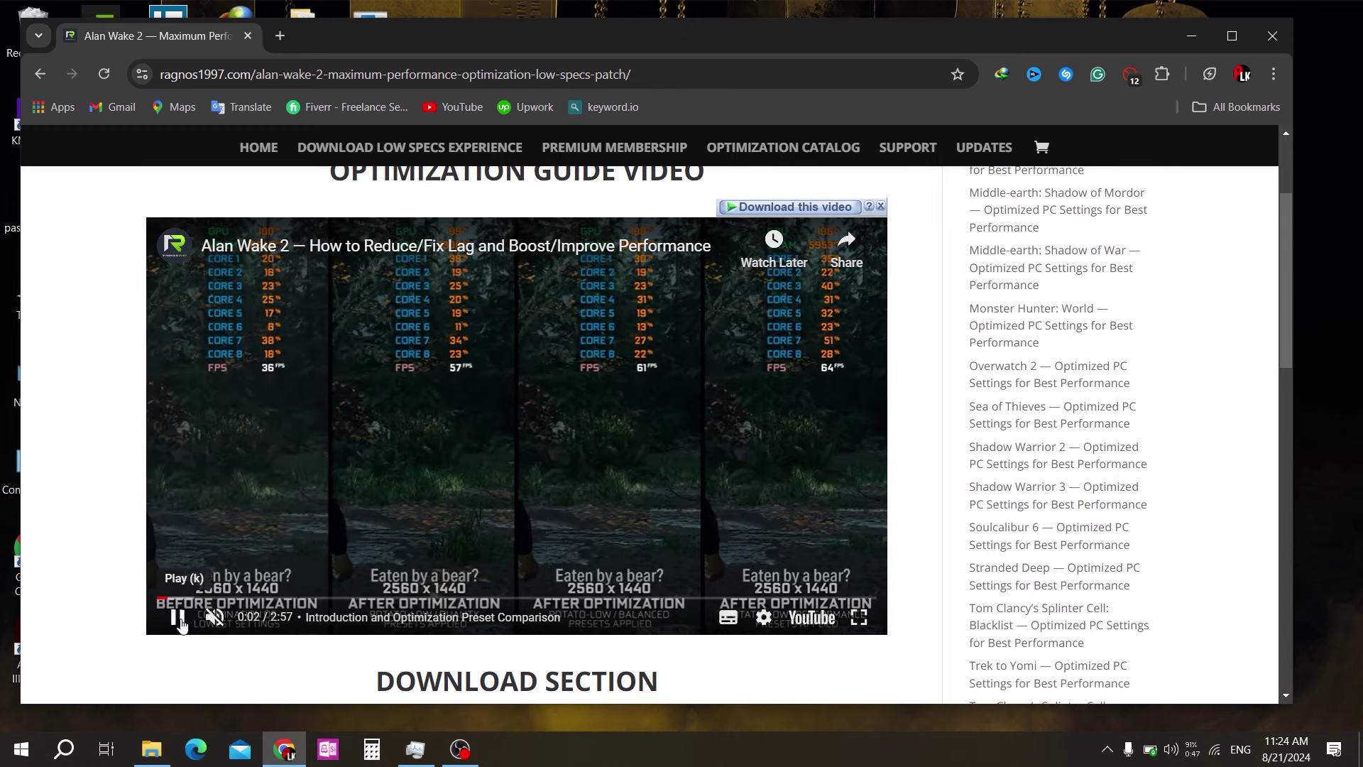
left_click(179, 618)
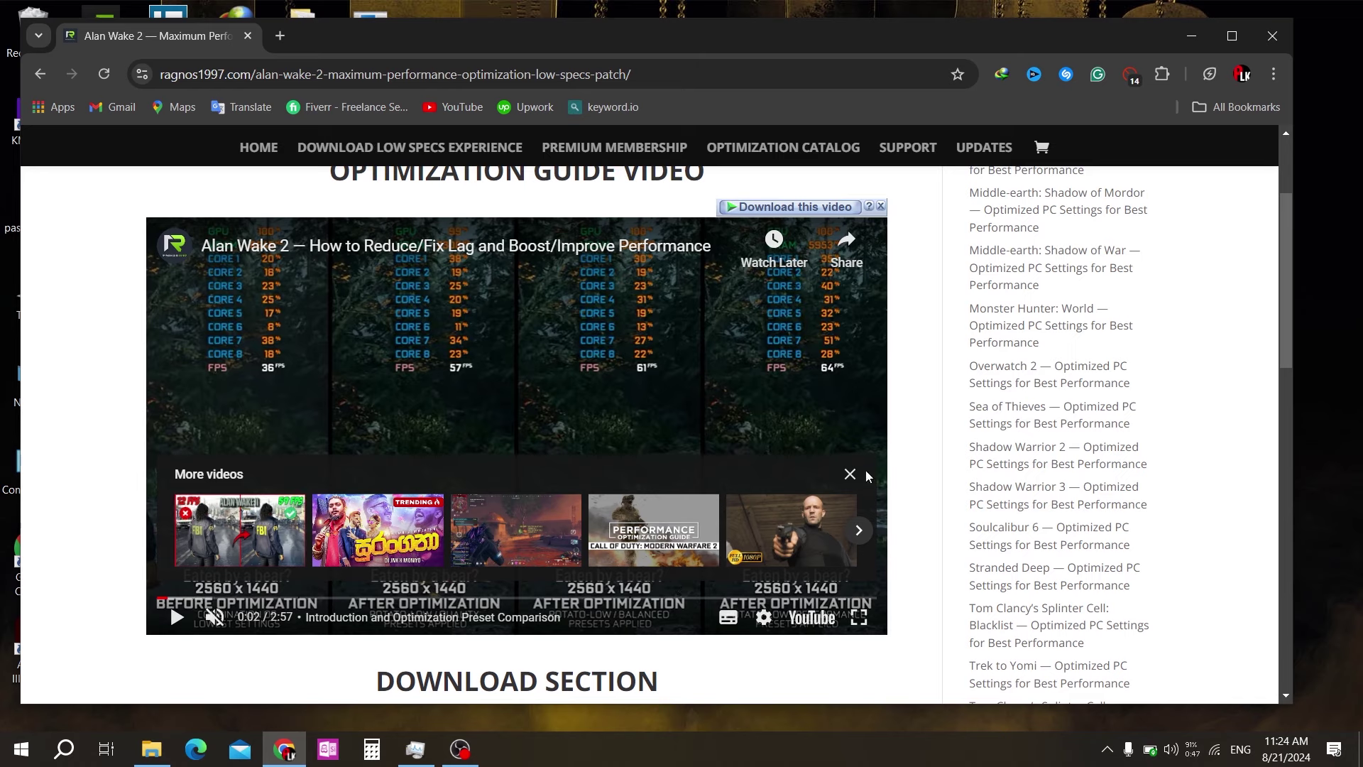
left_click(850, 473)
left_click(170, 618)
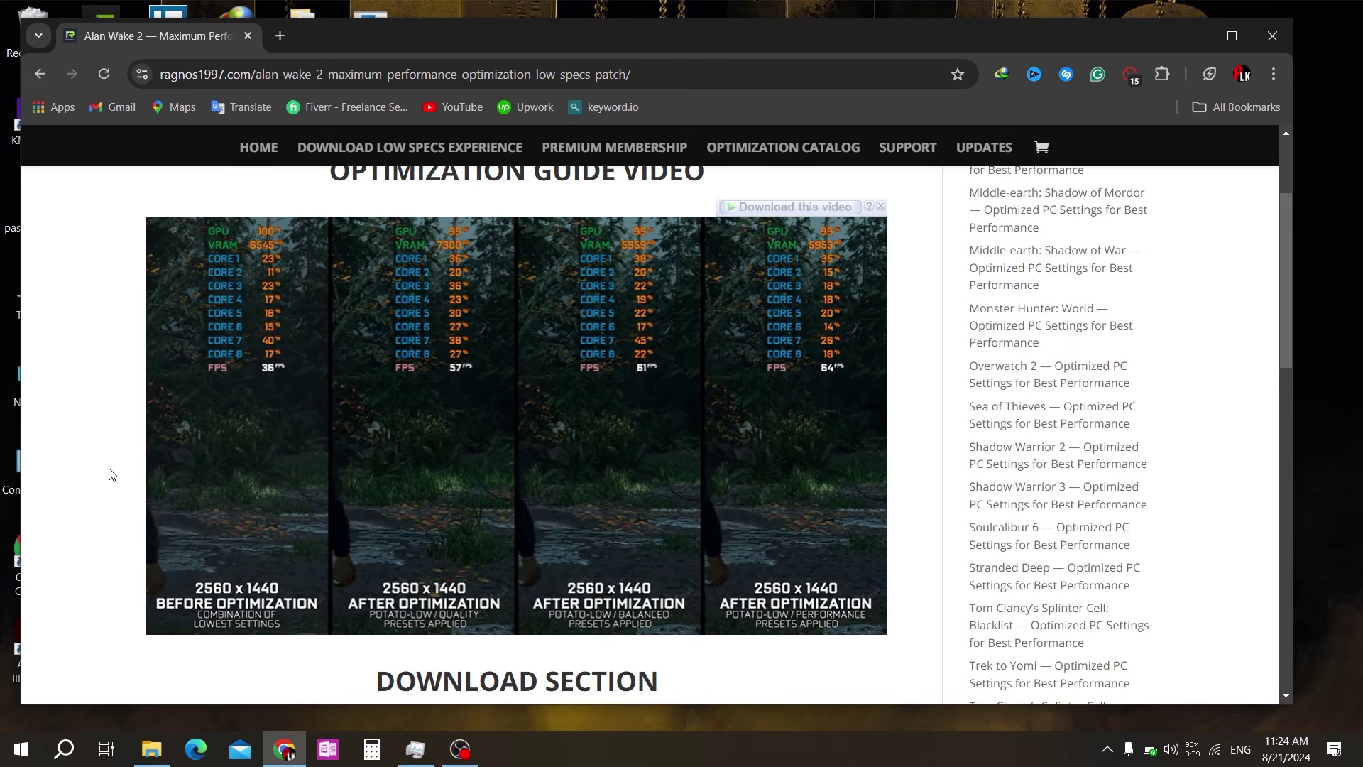
Step: Pause the guide video, resume it to watch more of the preset comparison, and pause it again
left_click(178, 619)
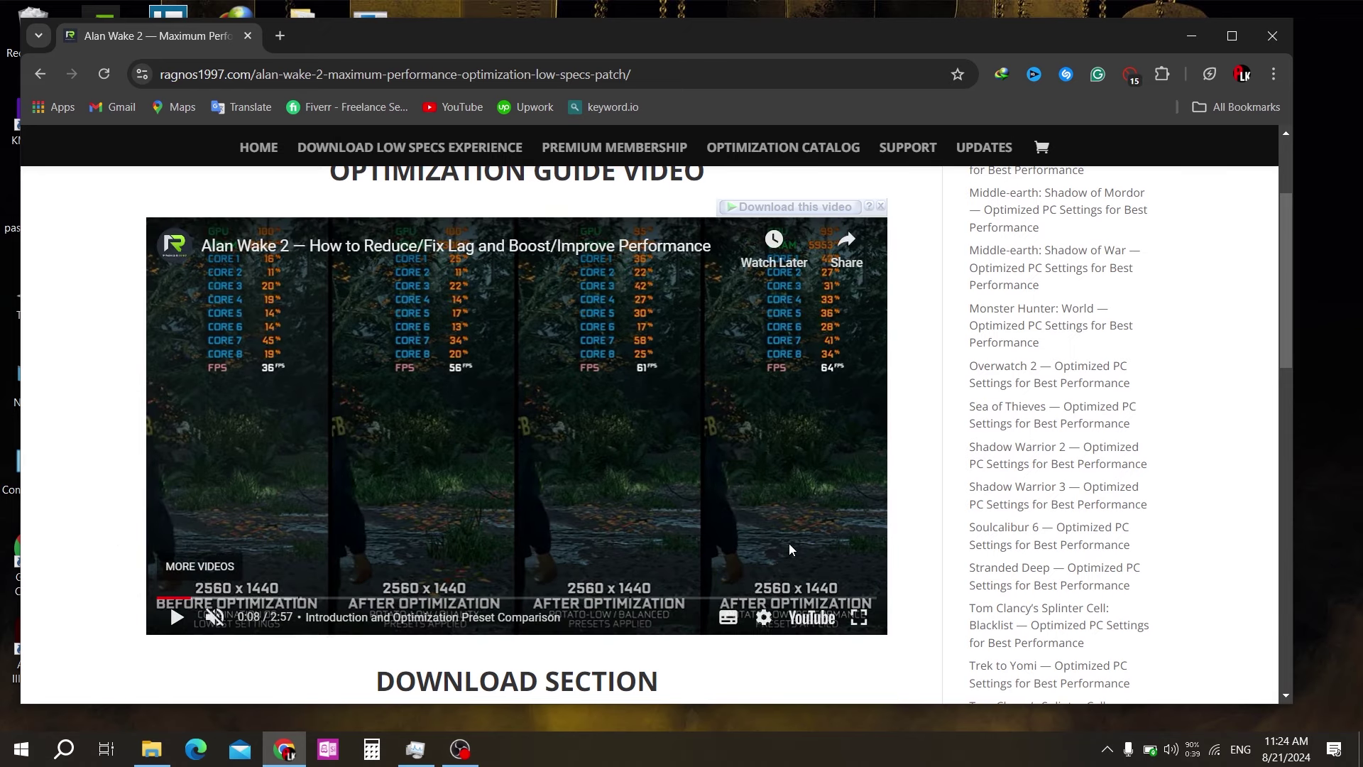
scroll(929, 586, "down", 2)
scroll(926, 582, "up", 1)
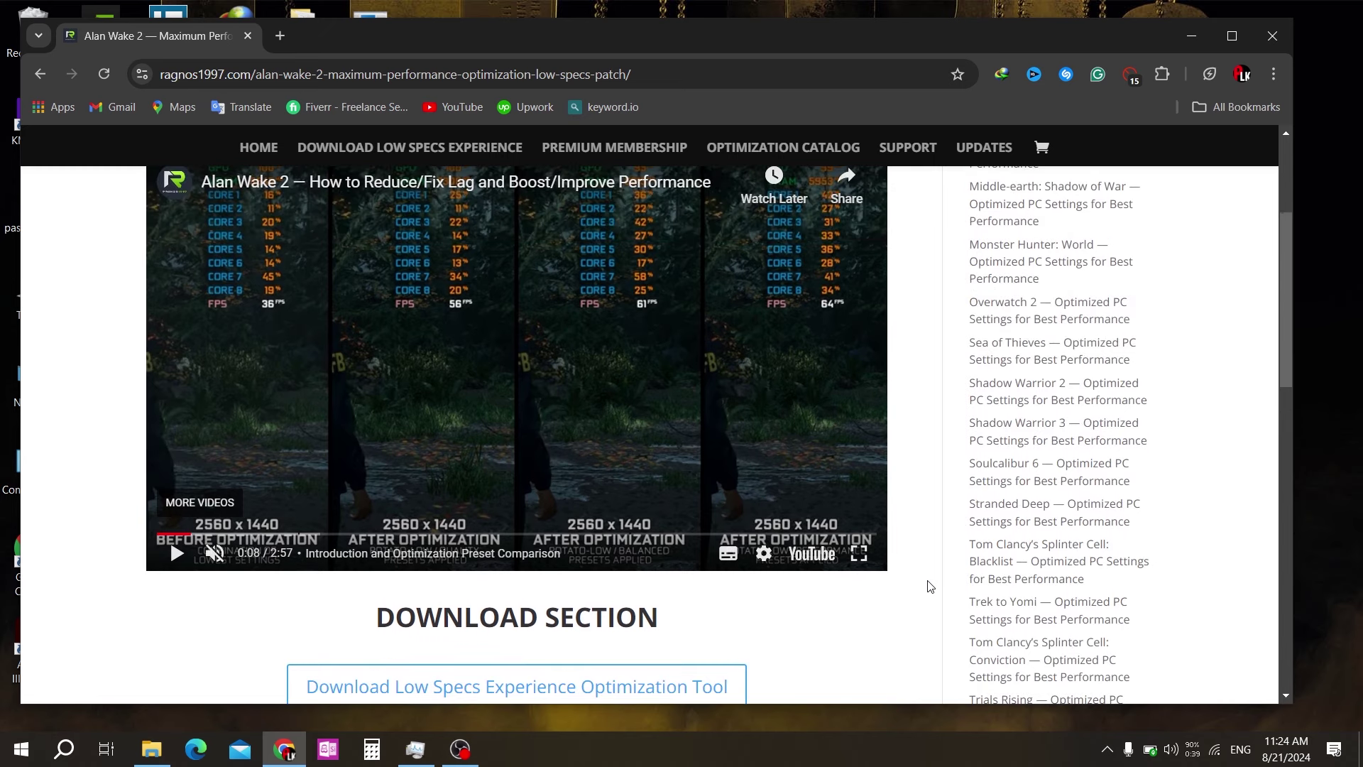
scroll(891, 462, "up", 1)
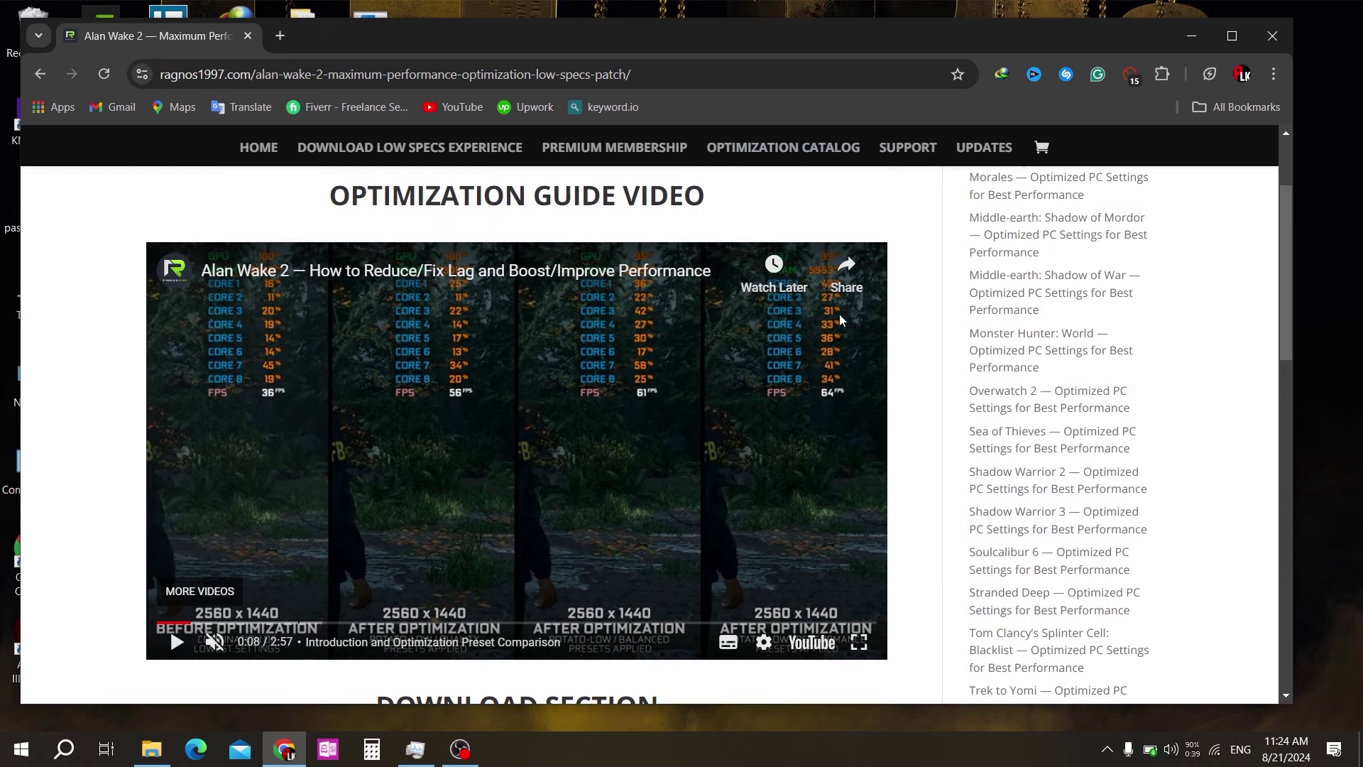
left_click(177, 643)
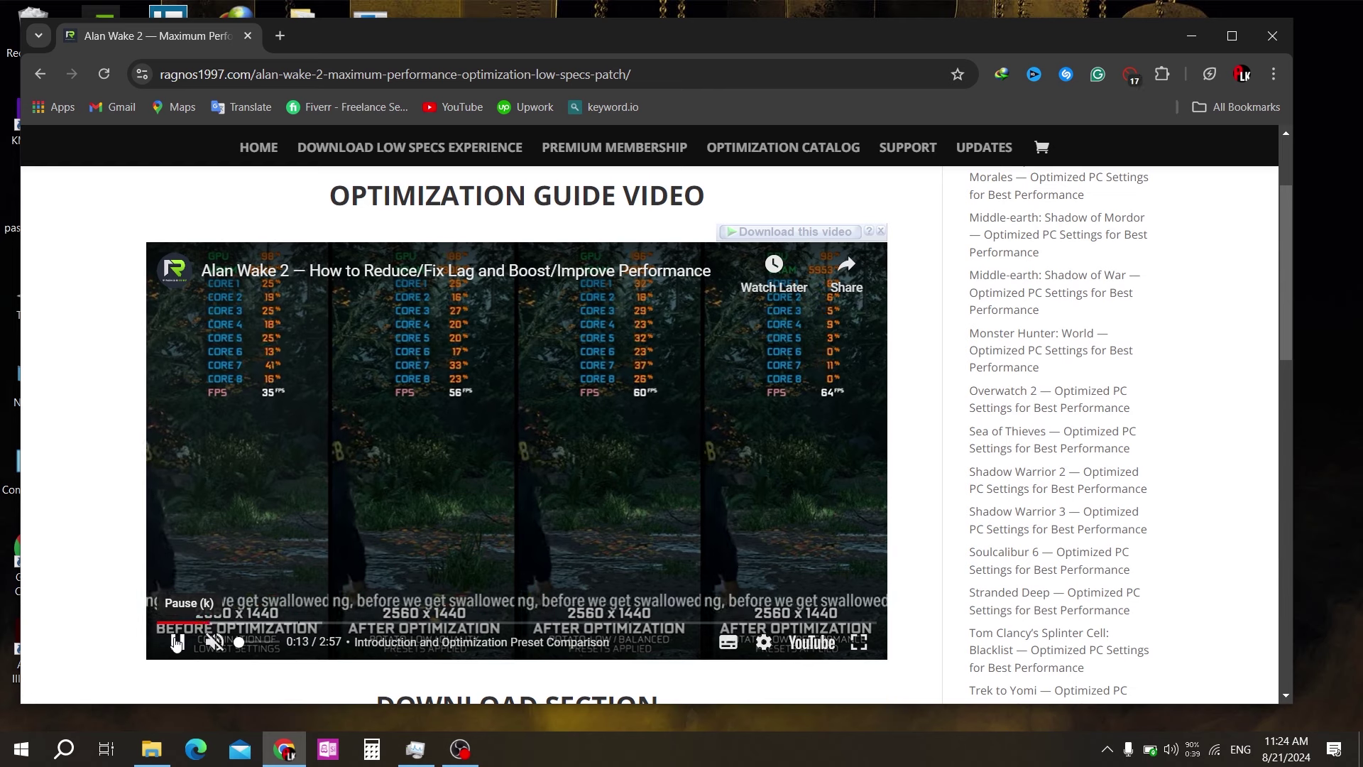
left_click(177, 642)
scroll(864, 346, "up", 2)
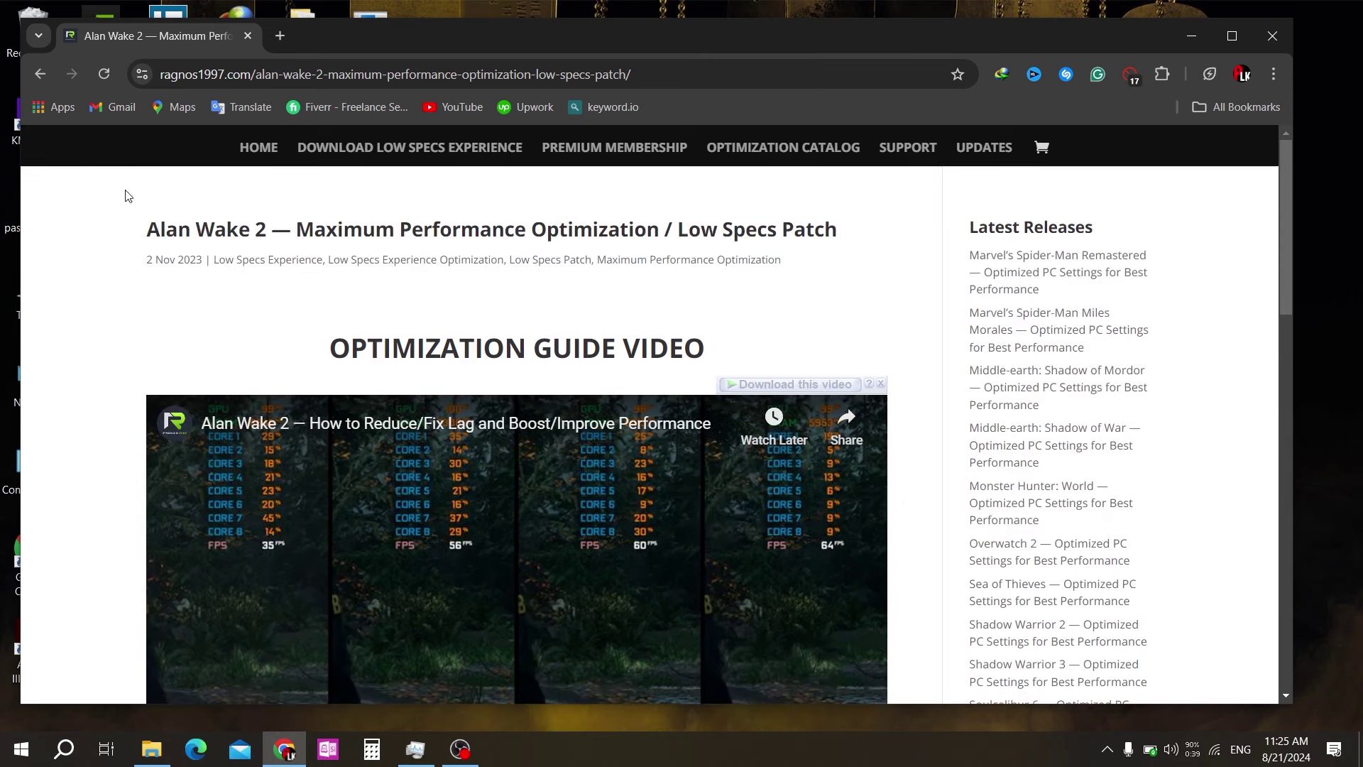
Step: Return to the website's Optimization Catalog and look through its alphabetical game list from Alan Wake to the Battlefield titles
left_click(40, 72)
scroll(296, 536, "down", 4)
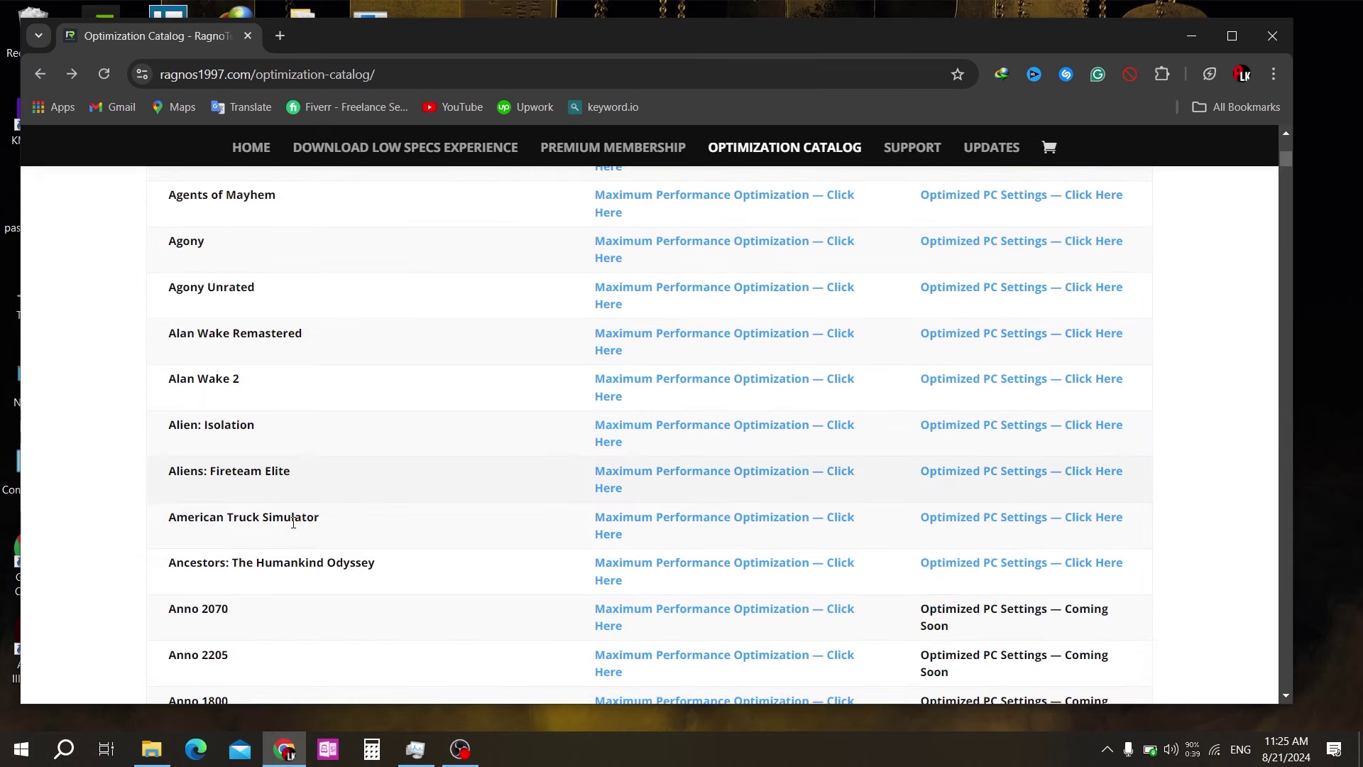
scroll(296, 536, "down", 10)
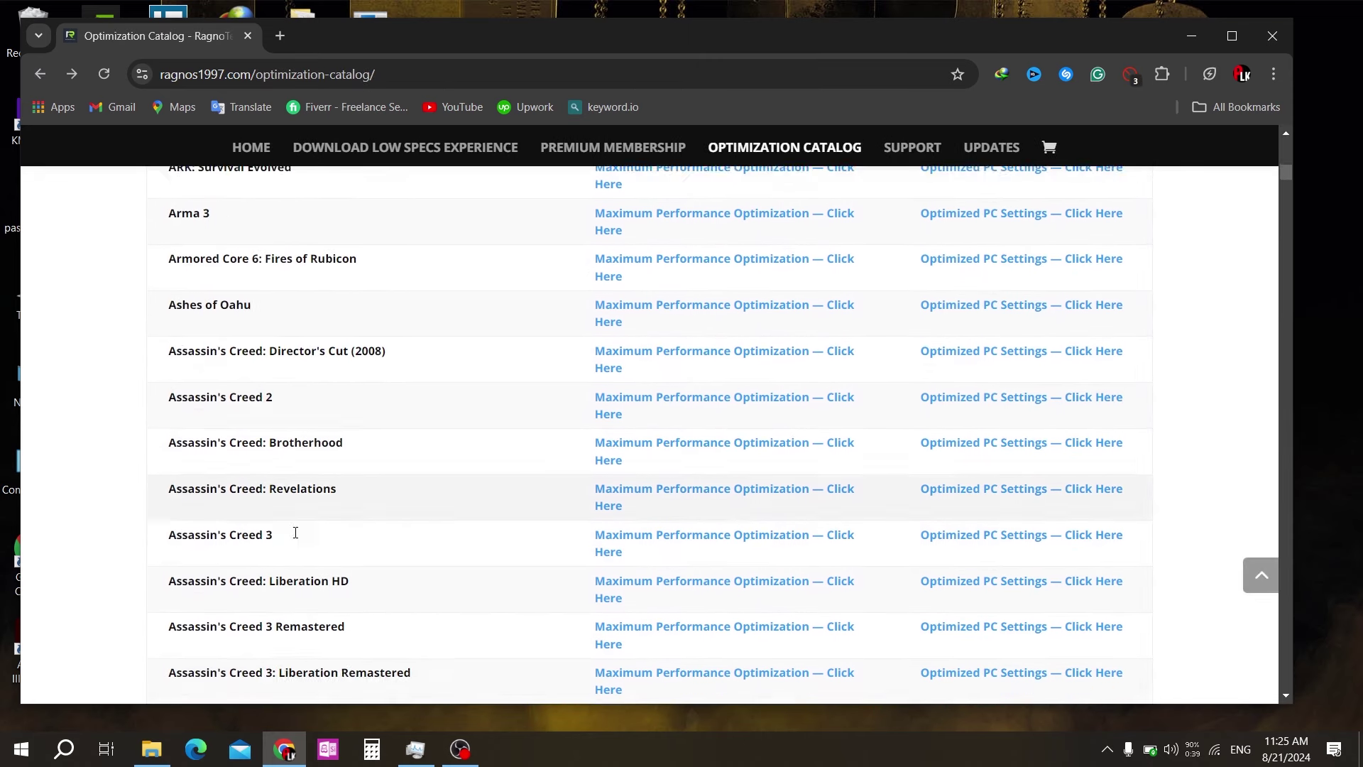
scroll(294, 532, "down", 3)
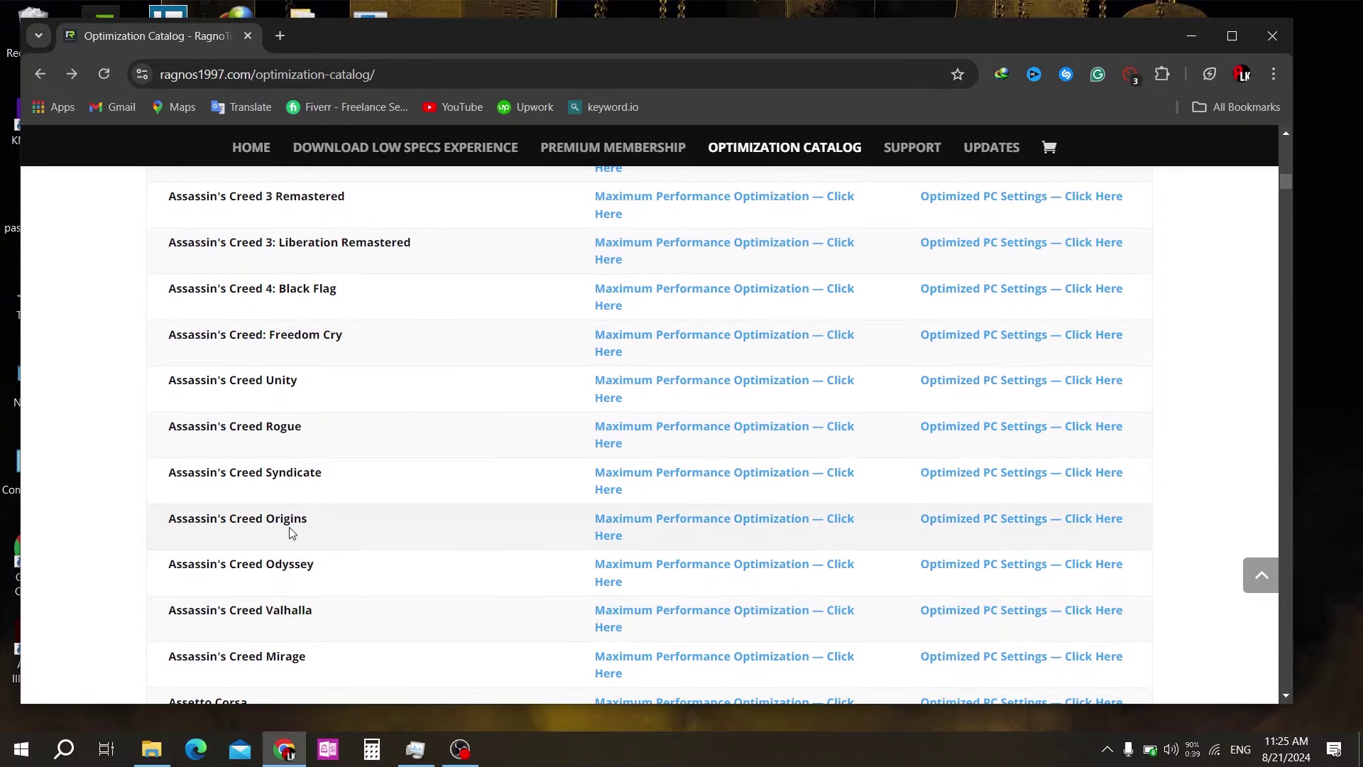
scroll(291, 536, "up", 3)
scroll(291, 536, "down", 7)
scroll(291, 538, "down", 12)
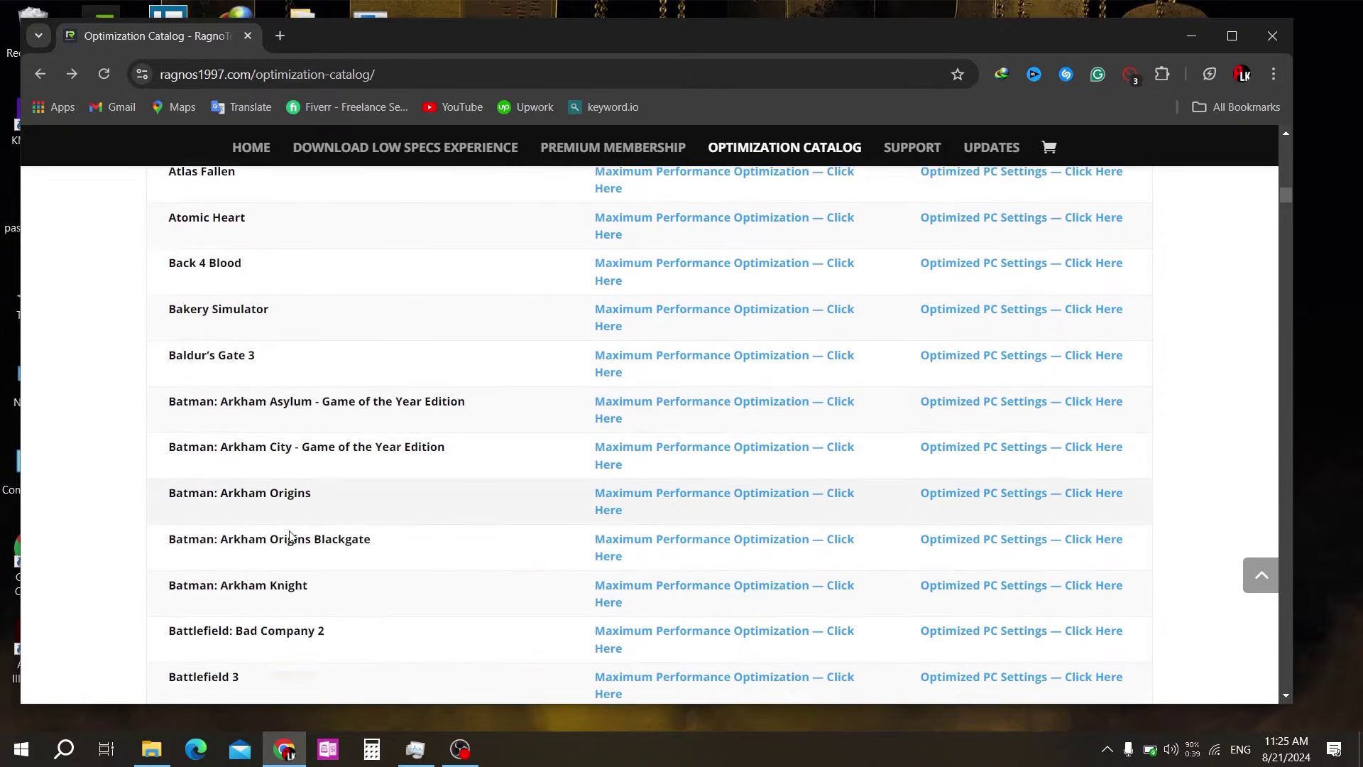
Step: Close the Optimization Catalog page, leaving a blank browser tab, and minimize the browser to show the desktop
left_click(281, 35)
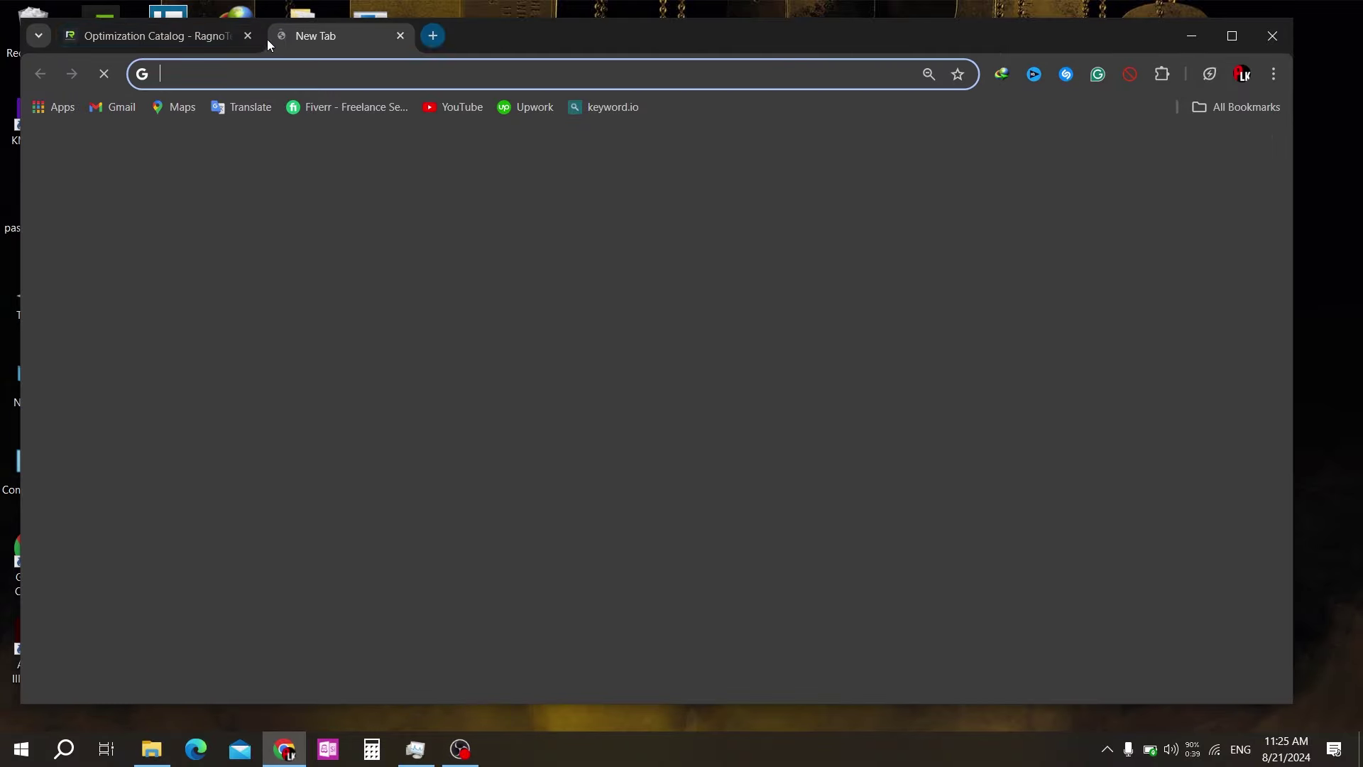
left_click(248, 38)
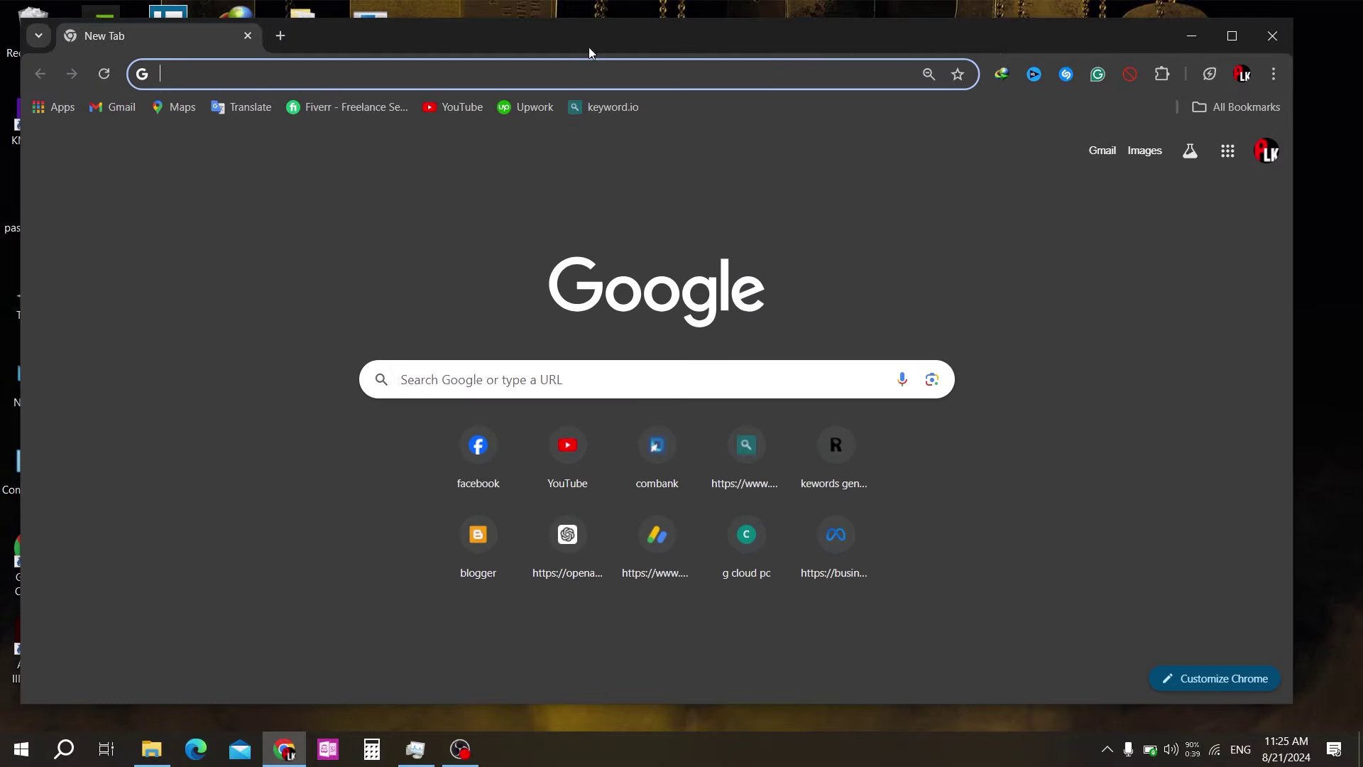
left_click(1182, 40)
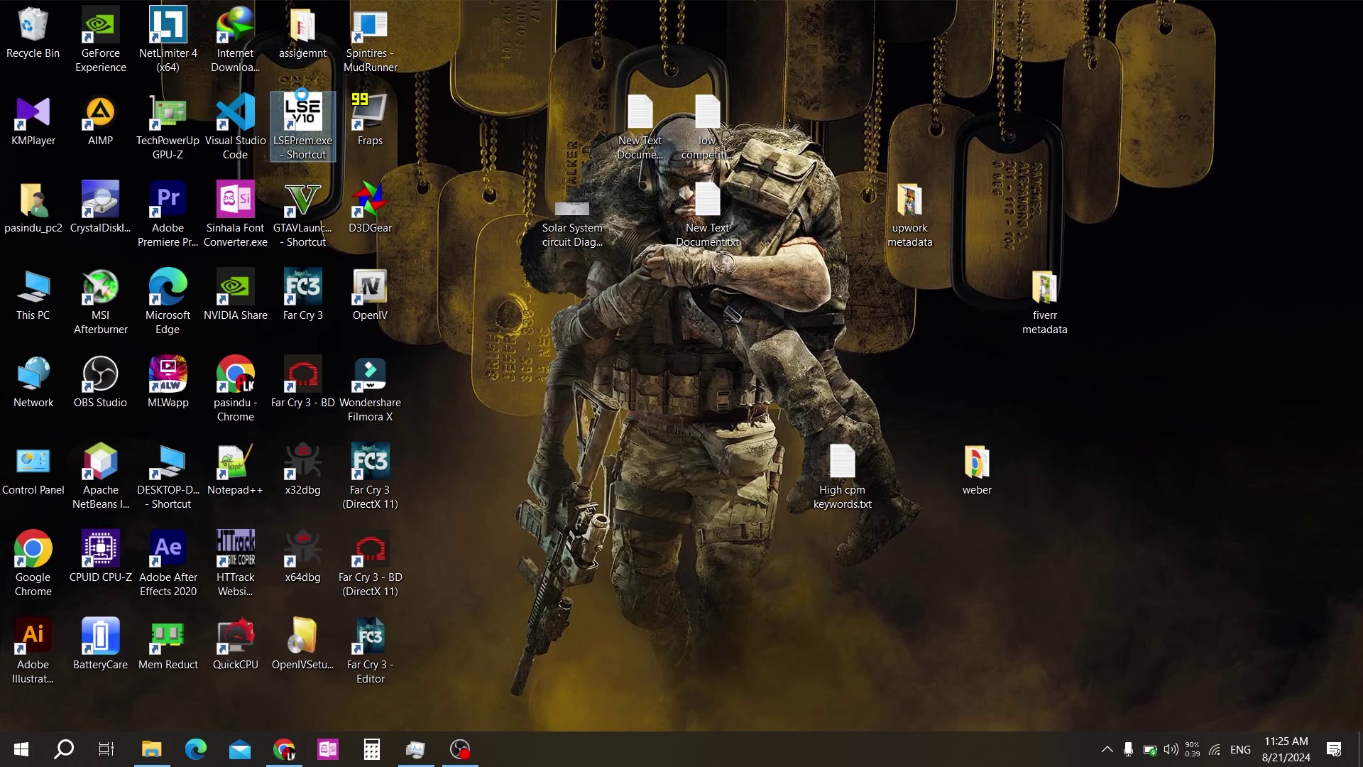
Step: Open the file location of the LSEPrem.exe desktop shortcut and launch LSEPrem.exe from the Low Specs Experience V10 folder
right_click(292, 93)
left_click(323, 129)
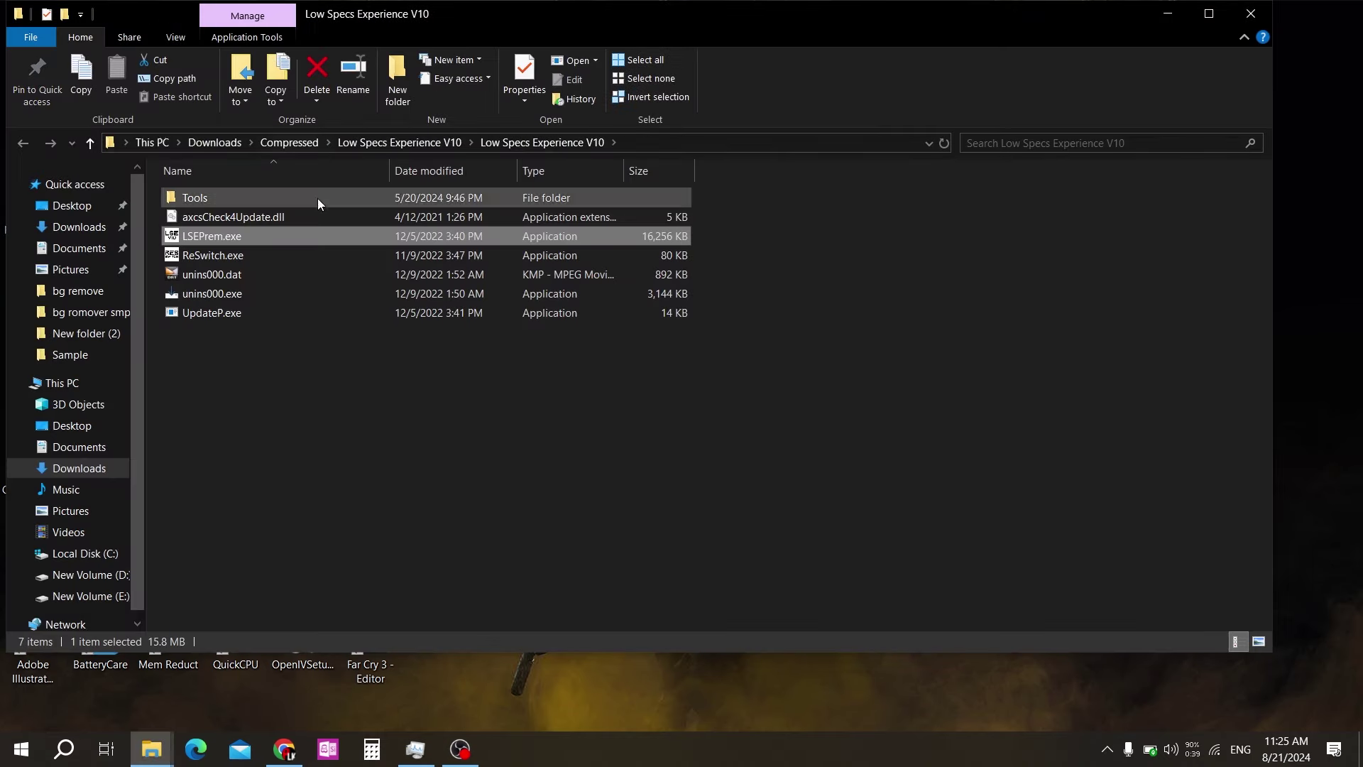
left_click(289, 312)
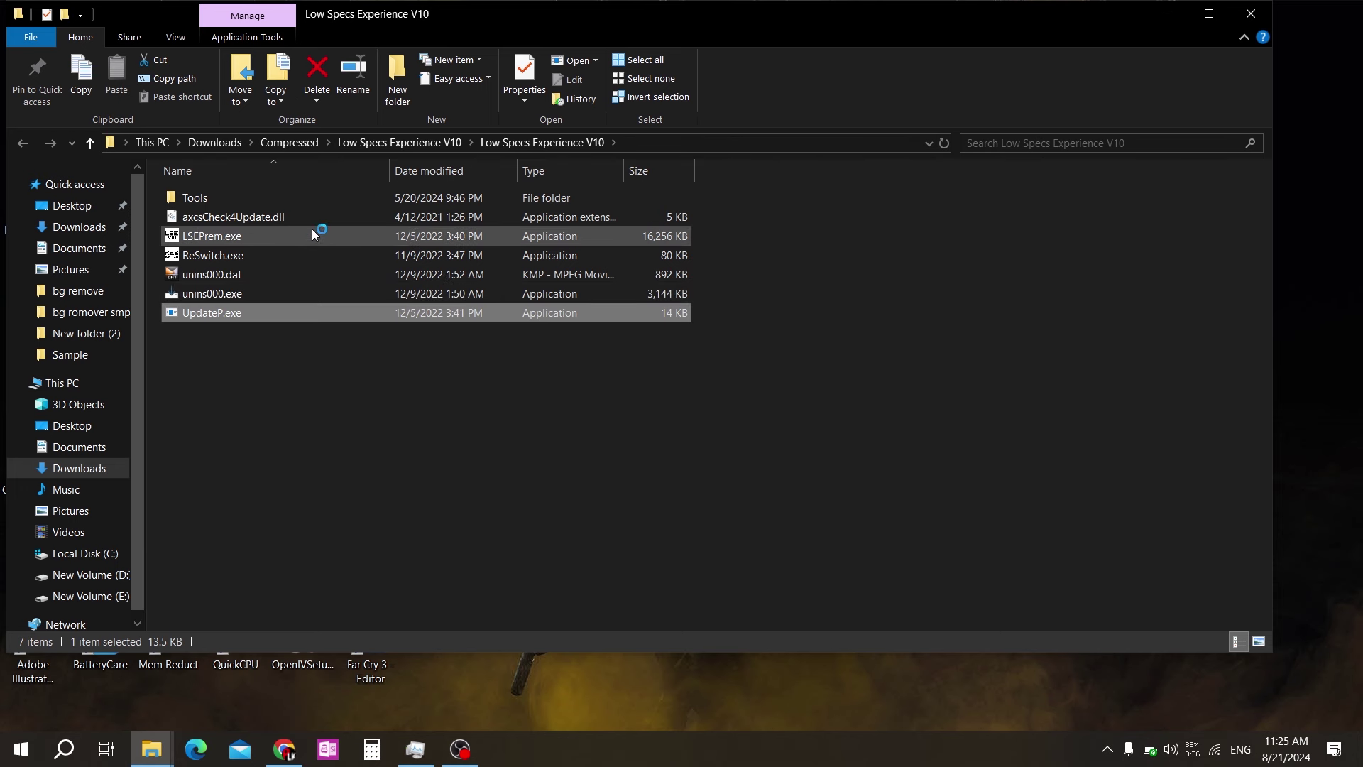
left_click(288, 237)
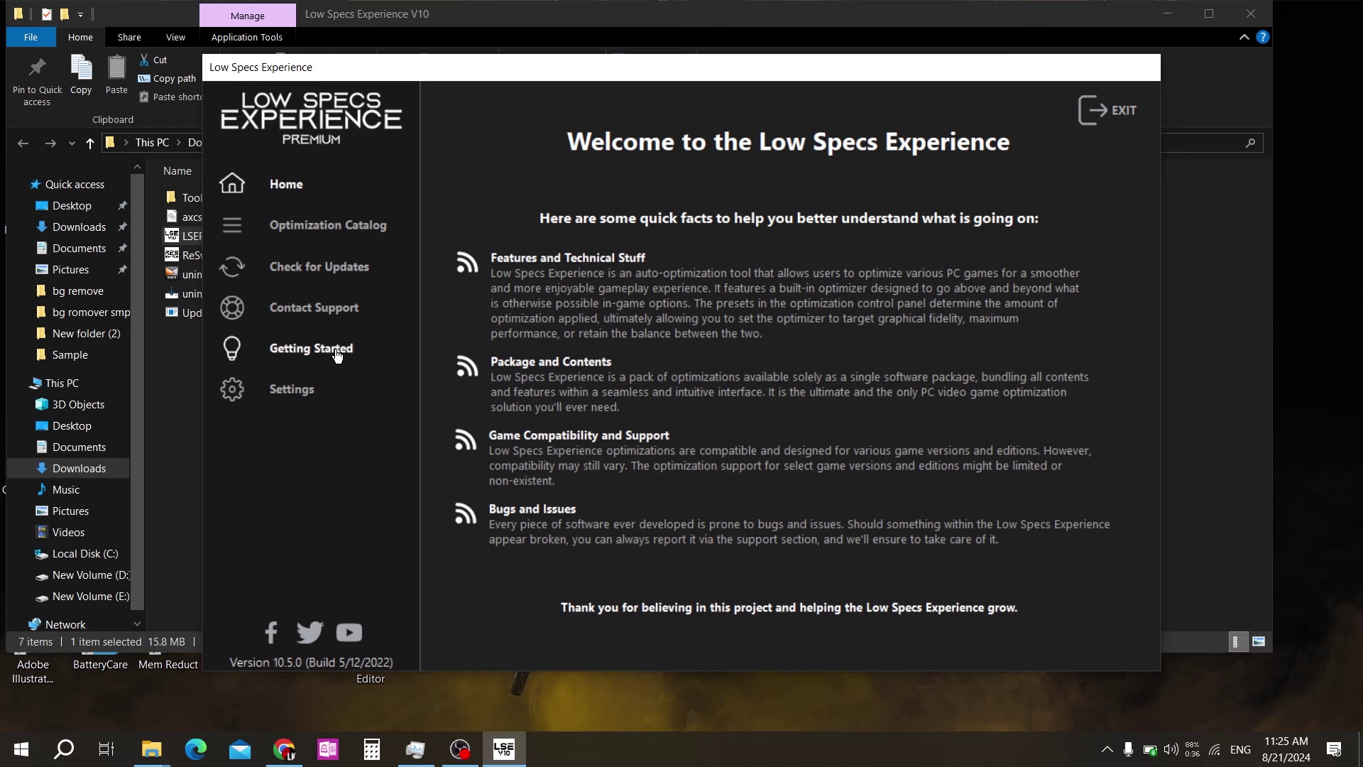
Step: Open the Tools folder in Low Specs Experience V10 and look through its game-specific subfolders
double_click(190, 194)
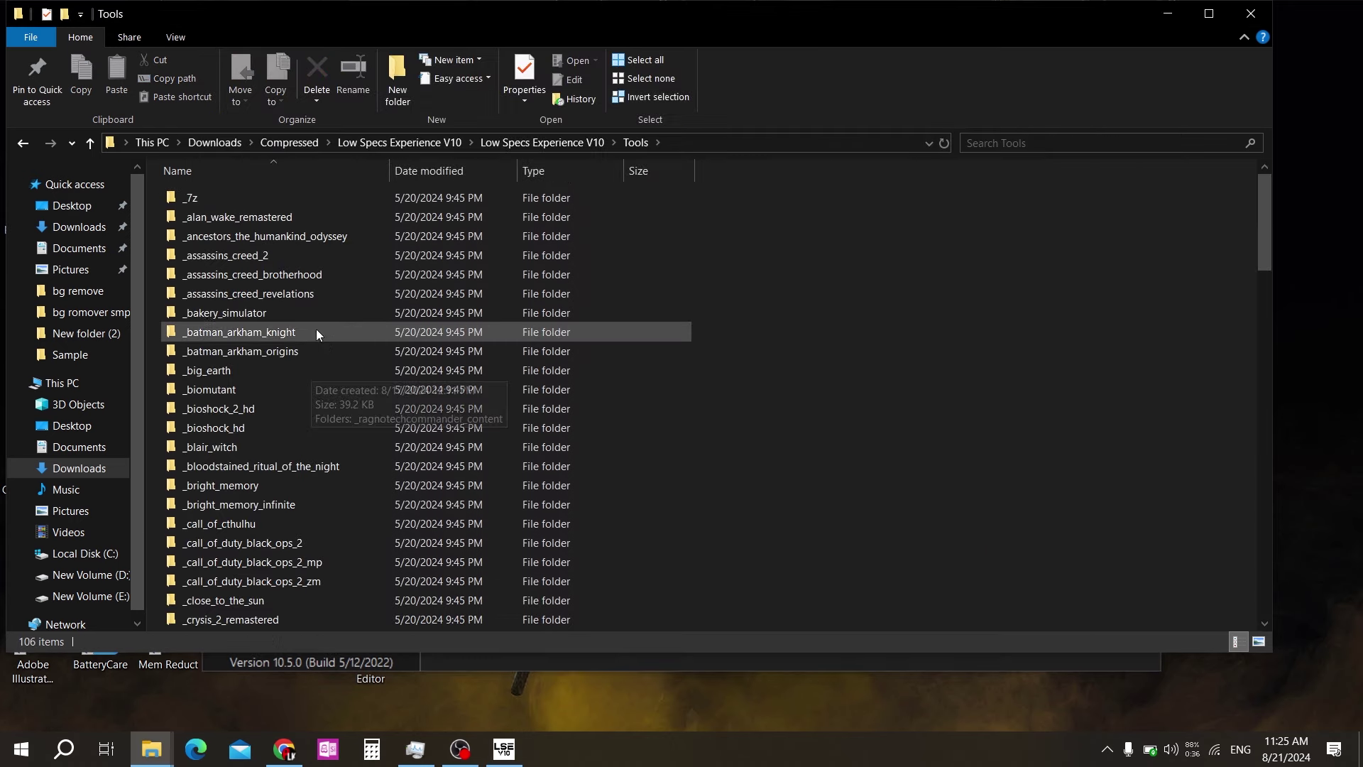
scroll(360, 318, "down", 2)
scroll(359, 318, "down", 13)
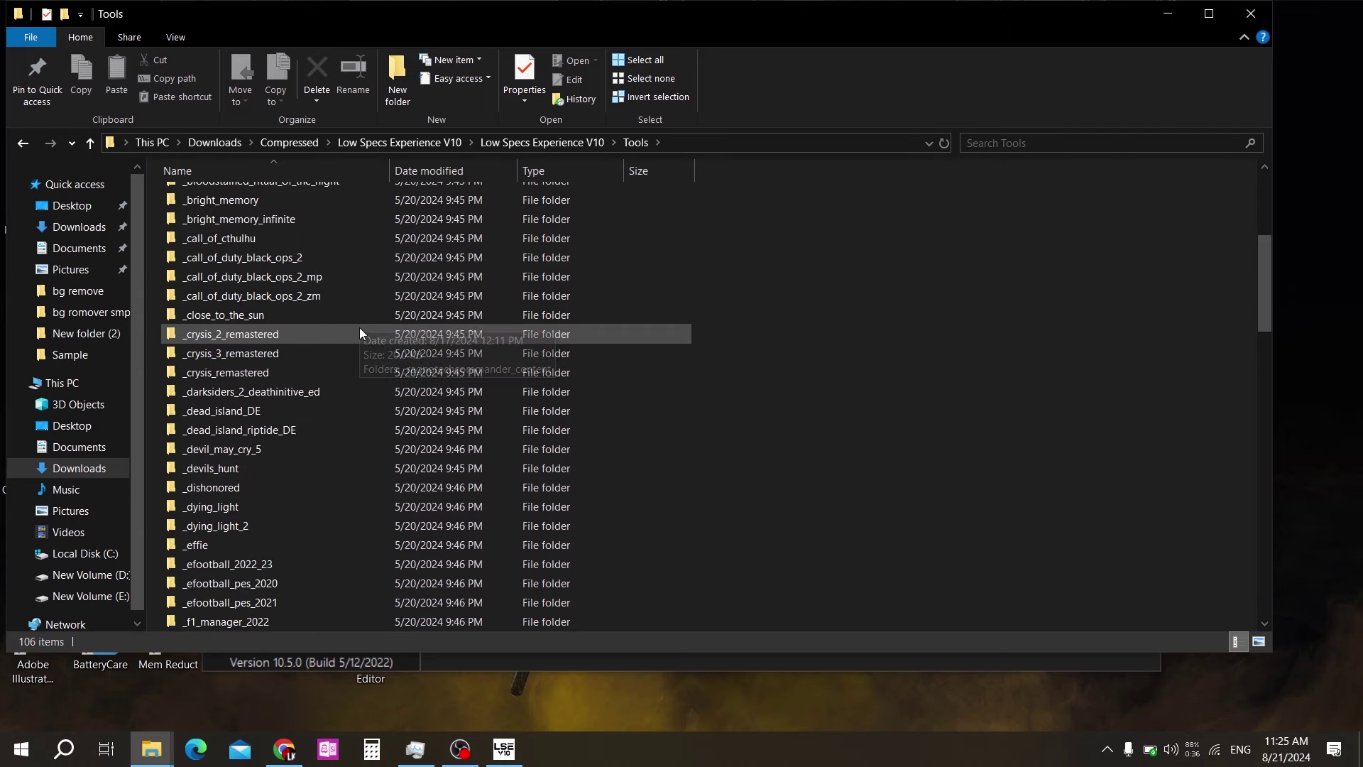
scroll(347, 372, "down", 5)
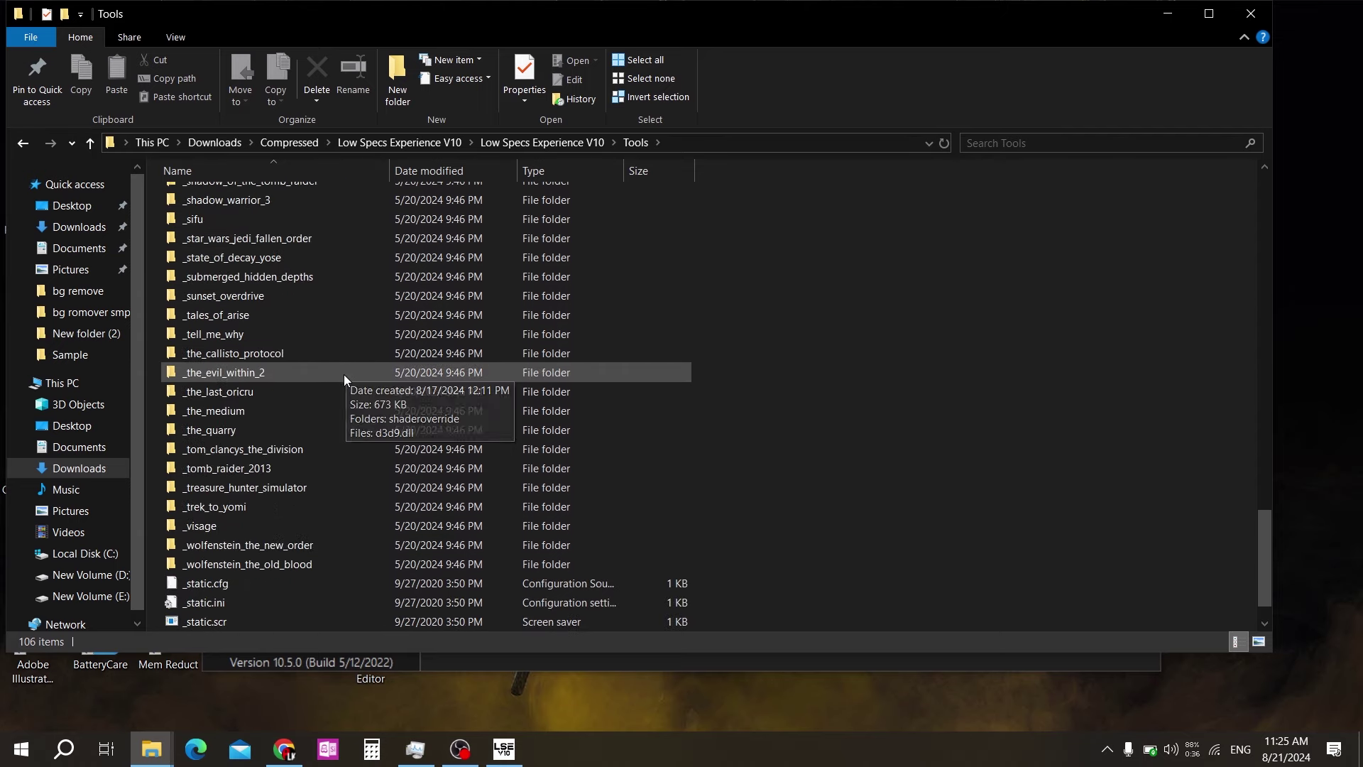
scroll(343, 377, "up", 20)
scroll(339, 381, "up", 7)
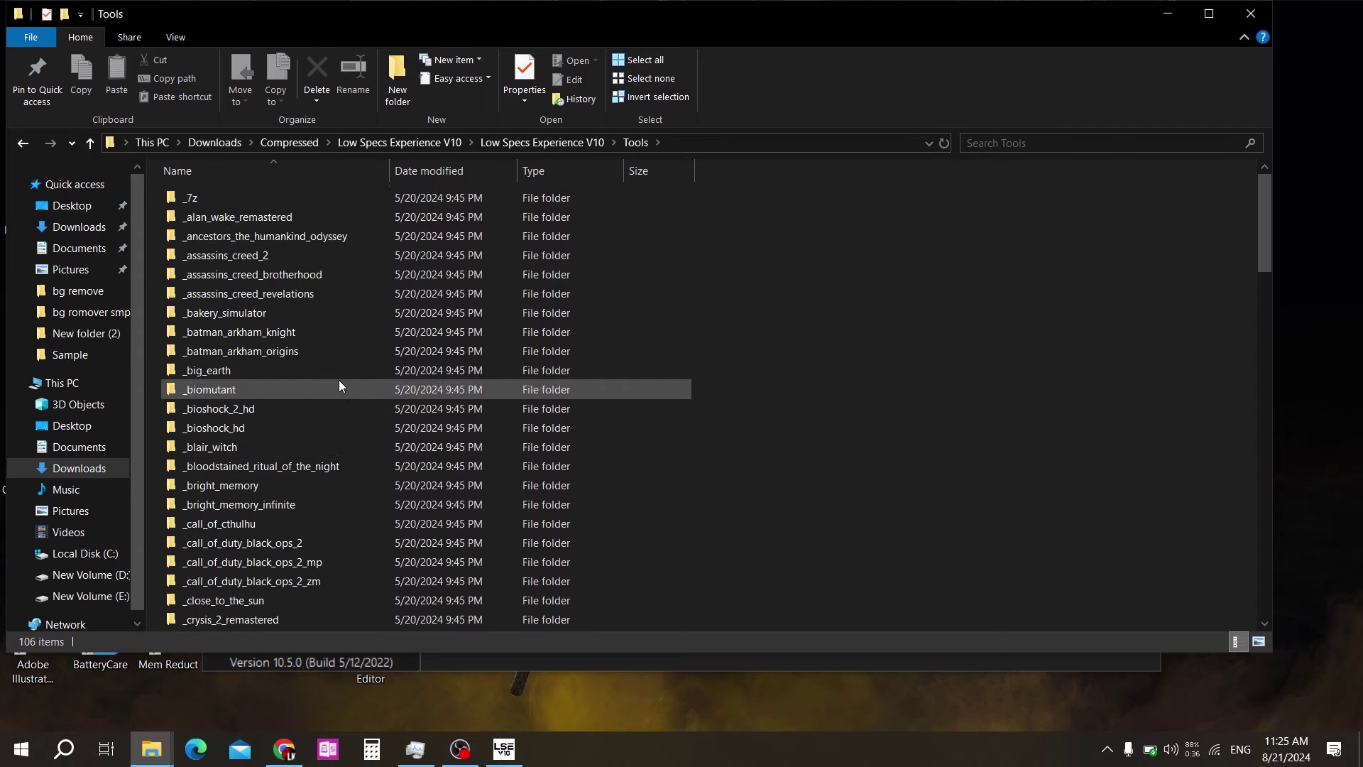
Step: Inspect the _ragnotechcommander_content files inside the _alan_wake_remastered folder and return to the Tools folder
double_click(227, 218)
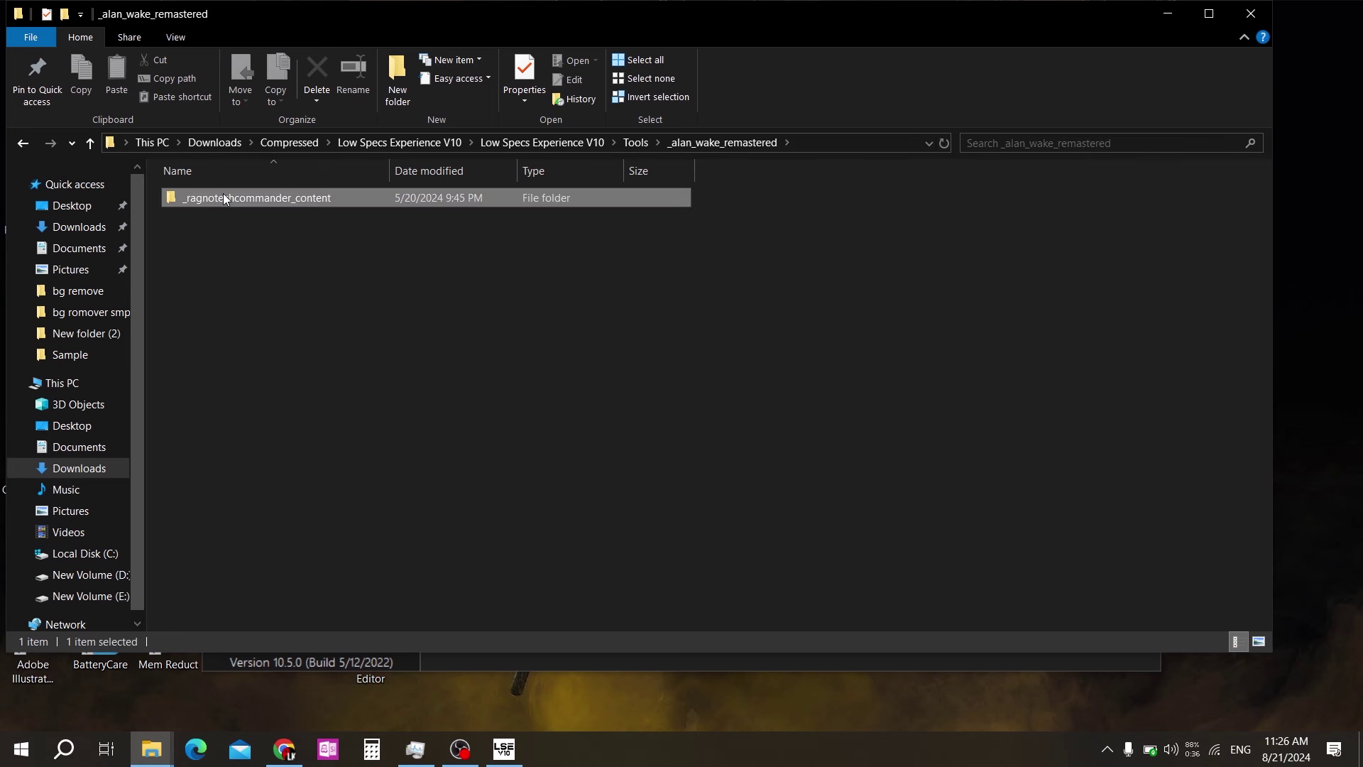
double_click(224, 198)
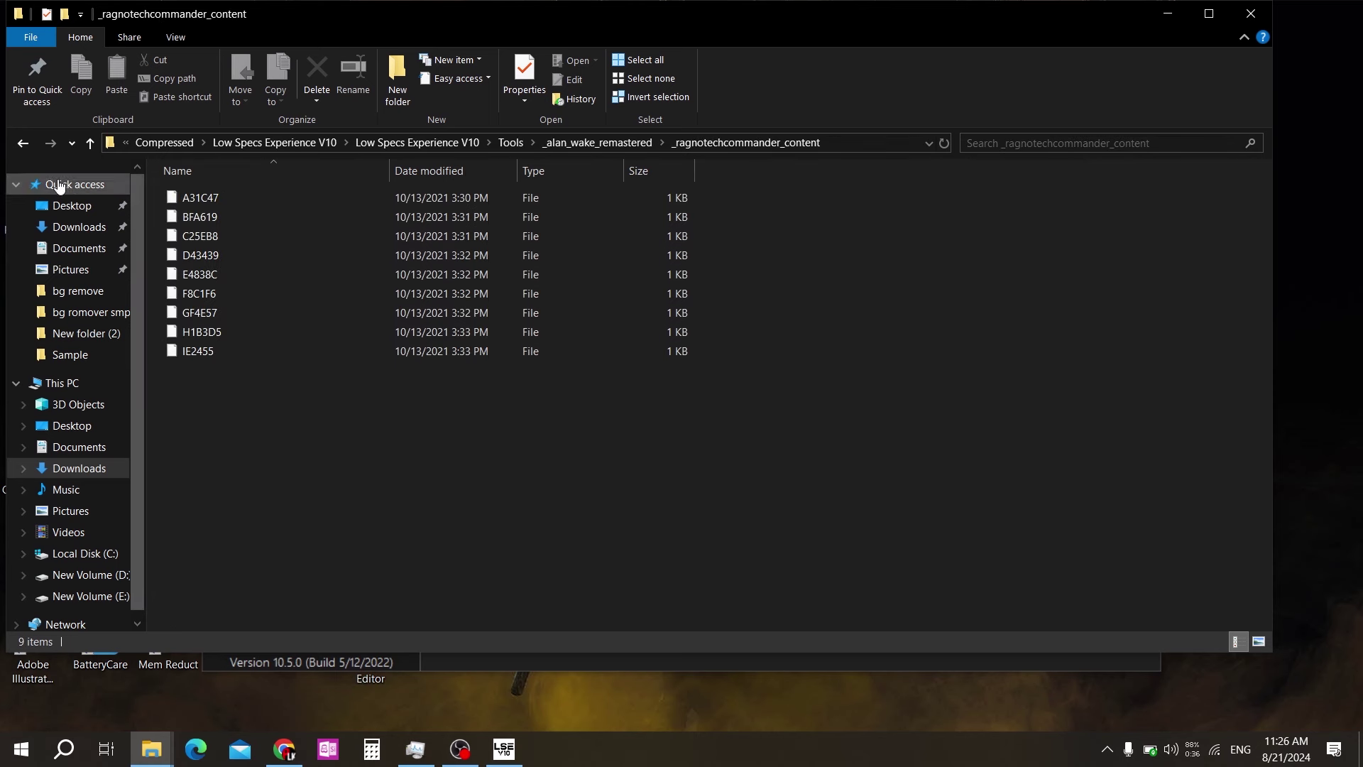
key("BackSpace")
key("BackSpace")
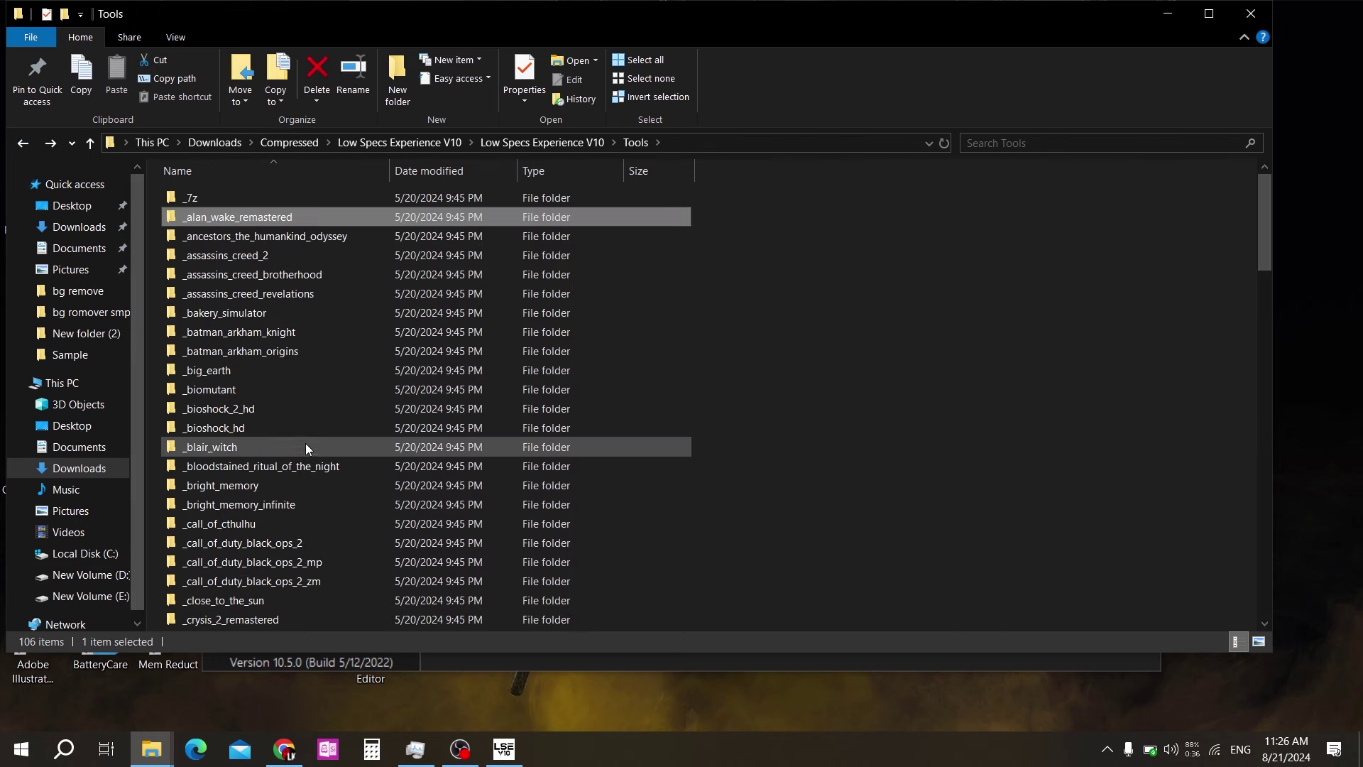
Step: Inspect the configuration files in the _crysis_2_remastered content folder, return to Tools, and minimize the folder window
scroll(305, 444, "down", 3)
double_click(249, 453)
double_click(235, 200)
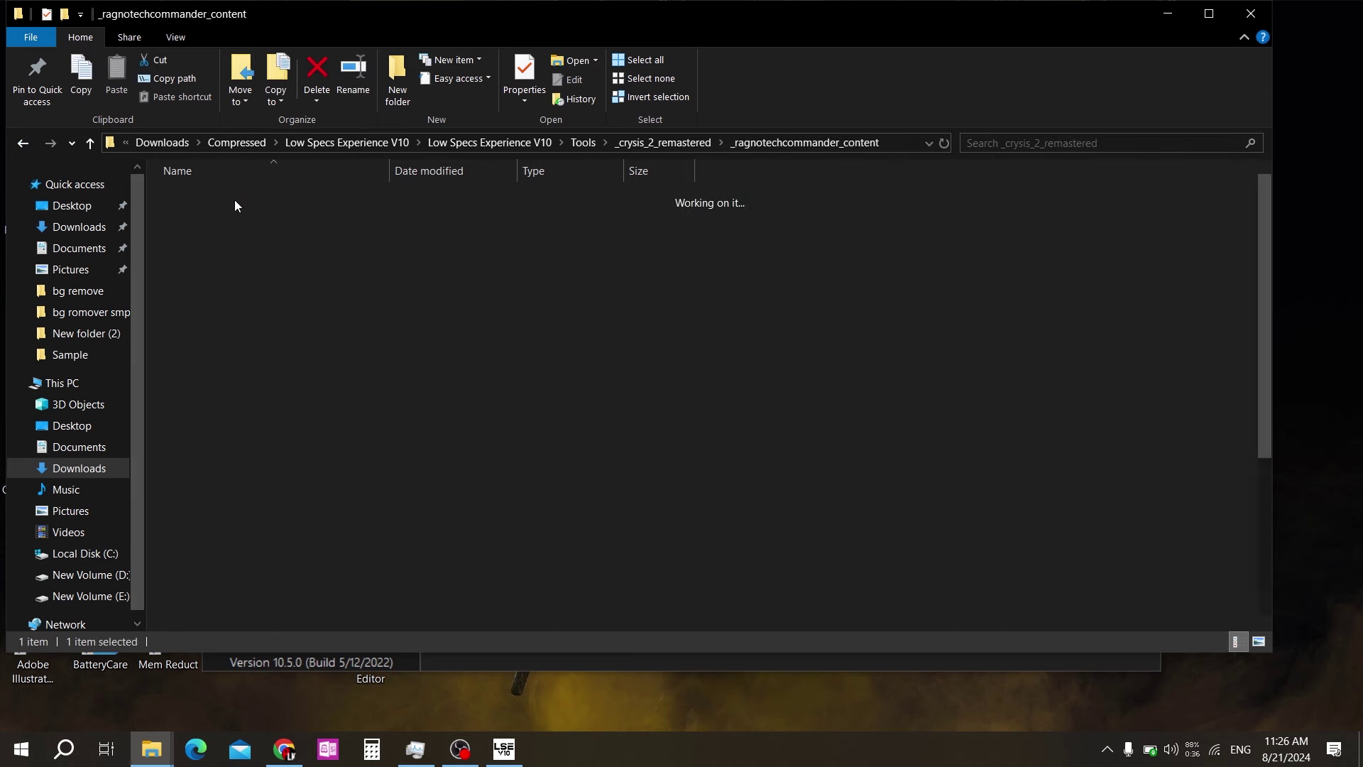
scroll(294, 500, "down", 4)
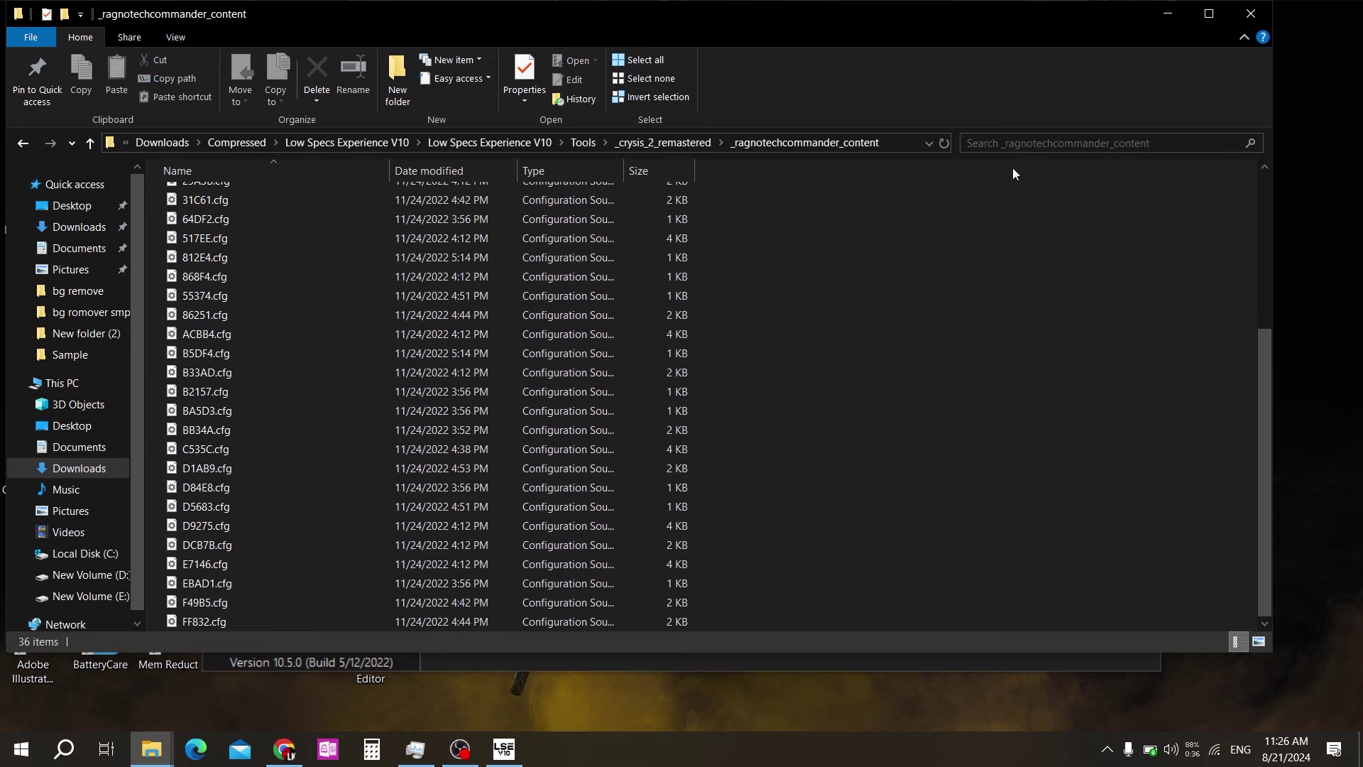
left_click(27, 143)
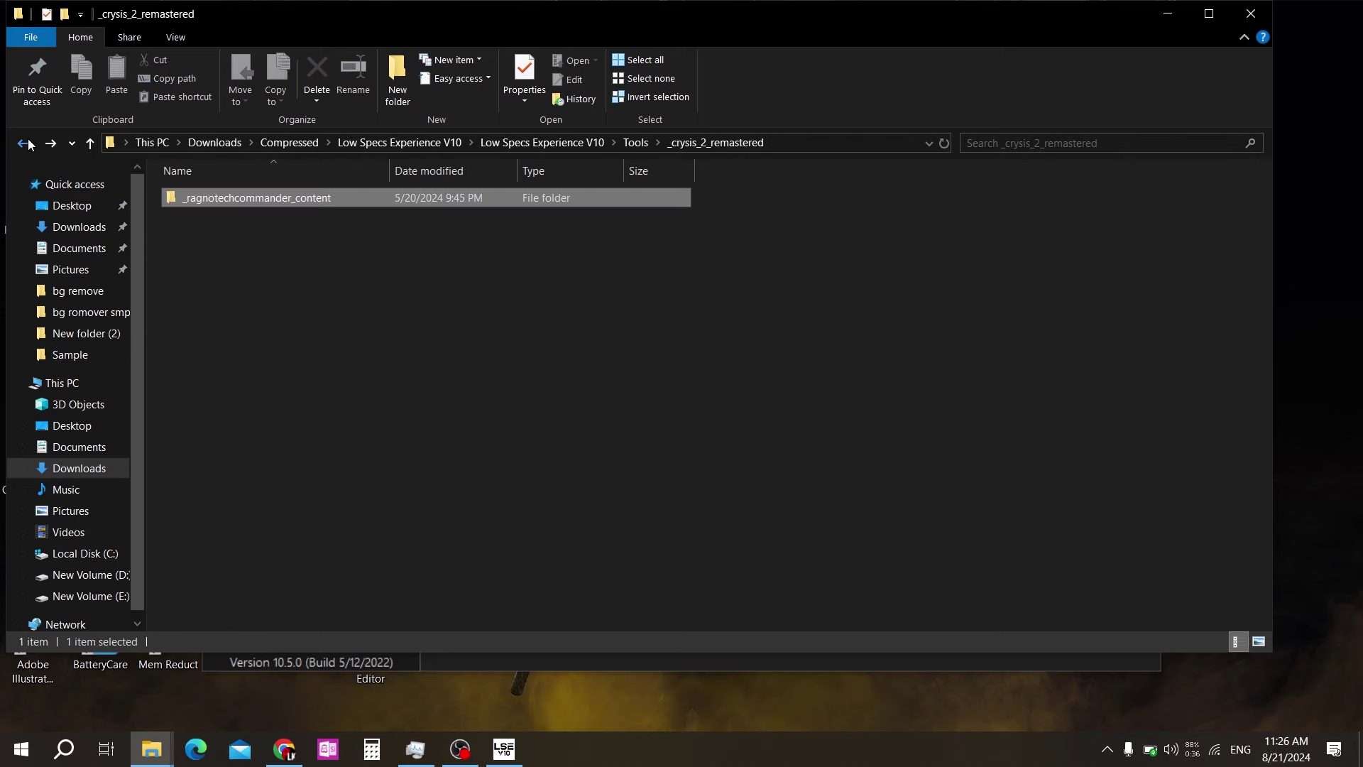
left_click(27, 143)
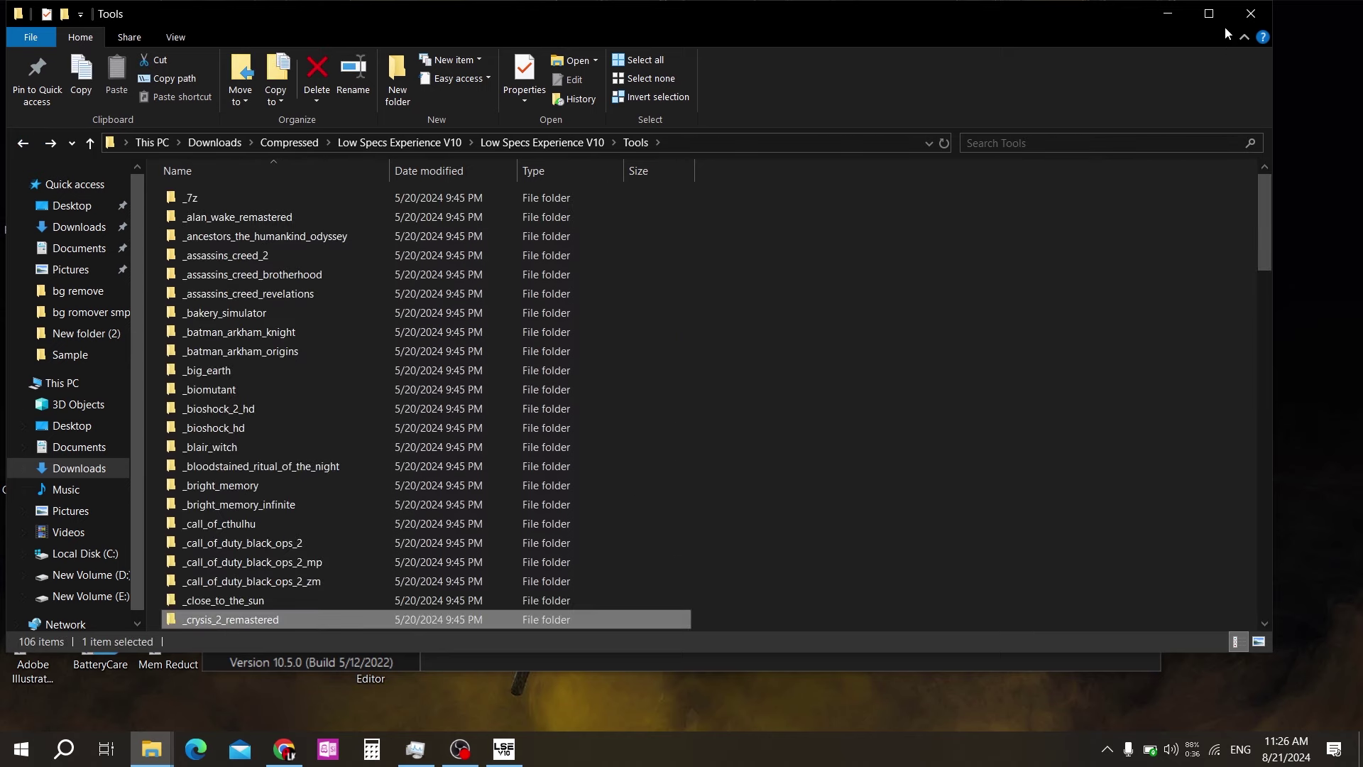
left_click(1167, 14)
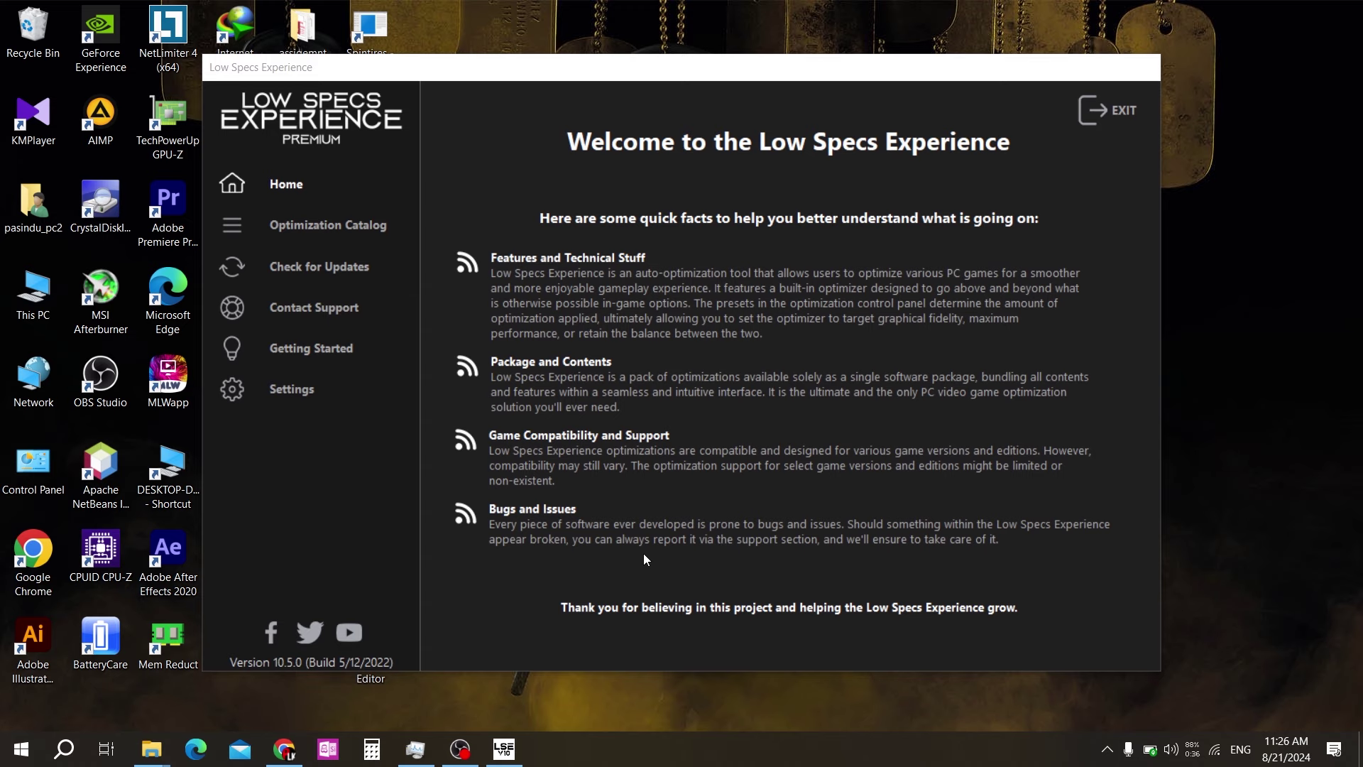
Step: Check the open Far Cry 6 bin folder window containing FarCry6.exe and minimize it to return to Low Specs Experience
left_click(283, 747)
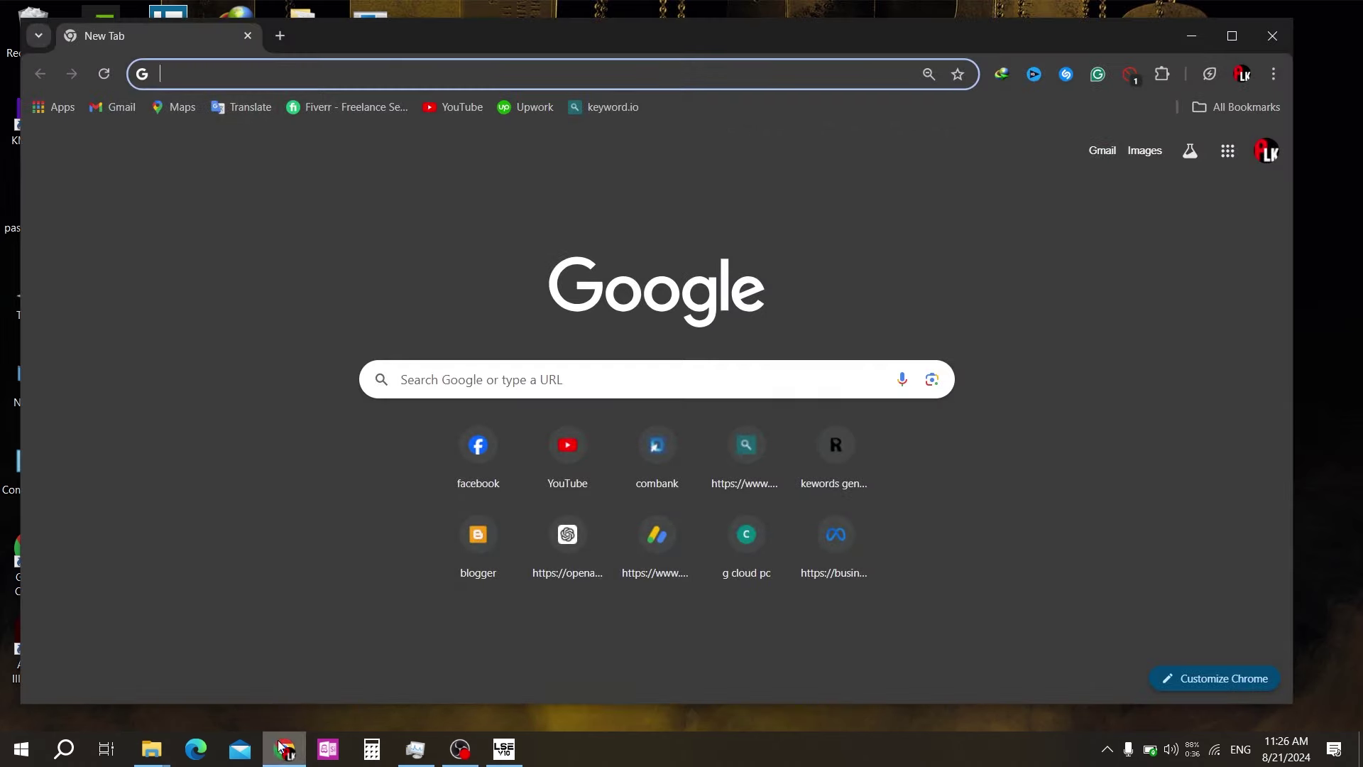
left_click(284, 747)
mouse_move(152, 748)
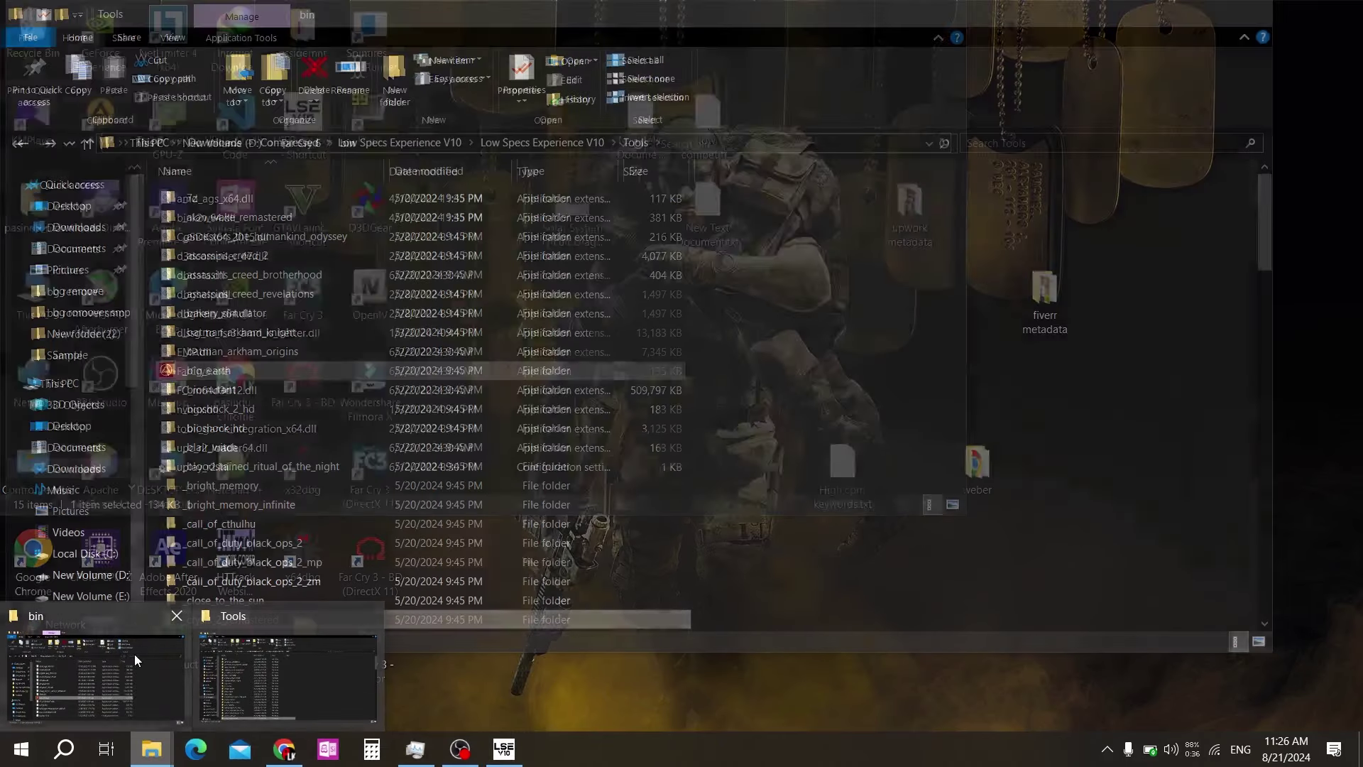
left_click(133, 653)
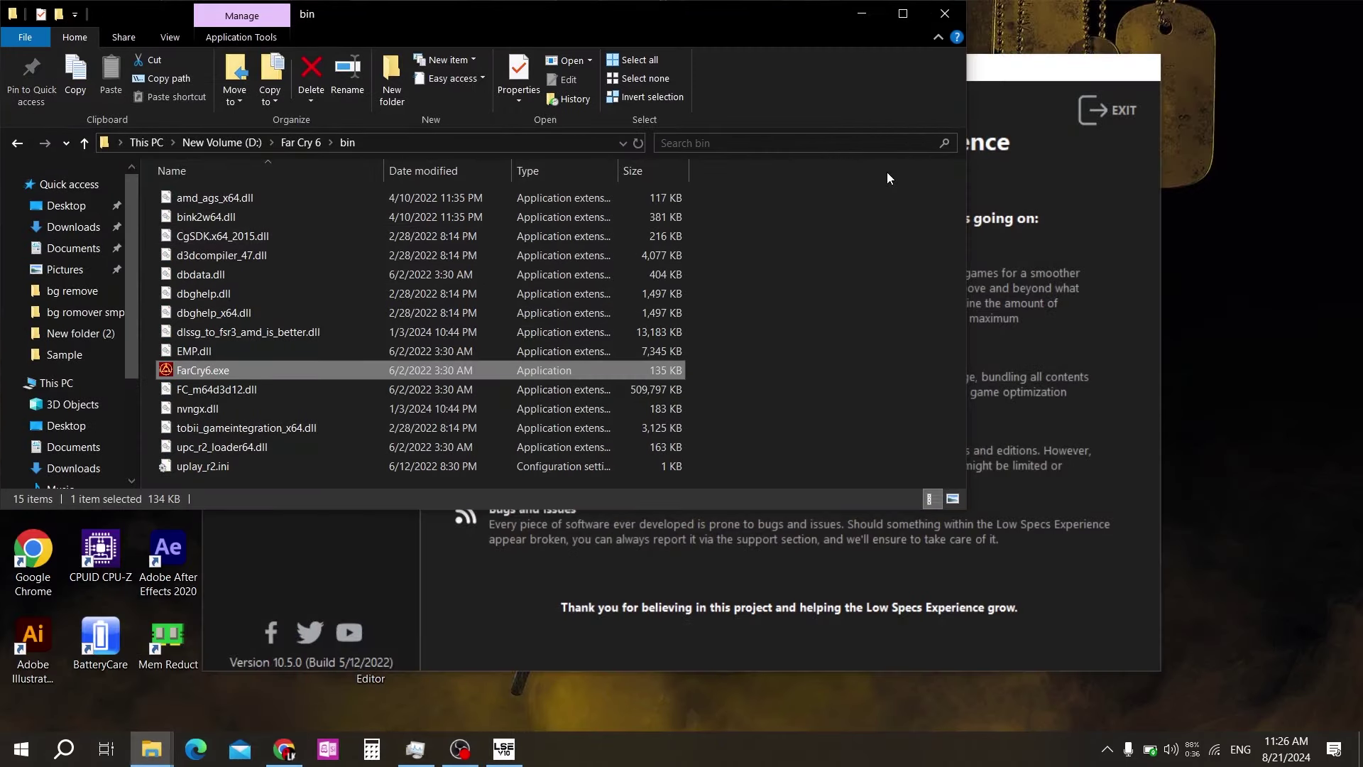
left_click(862, 15)
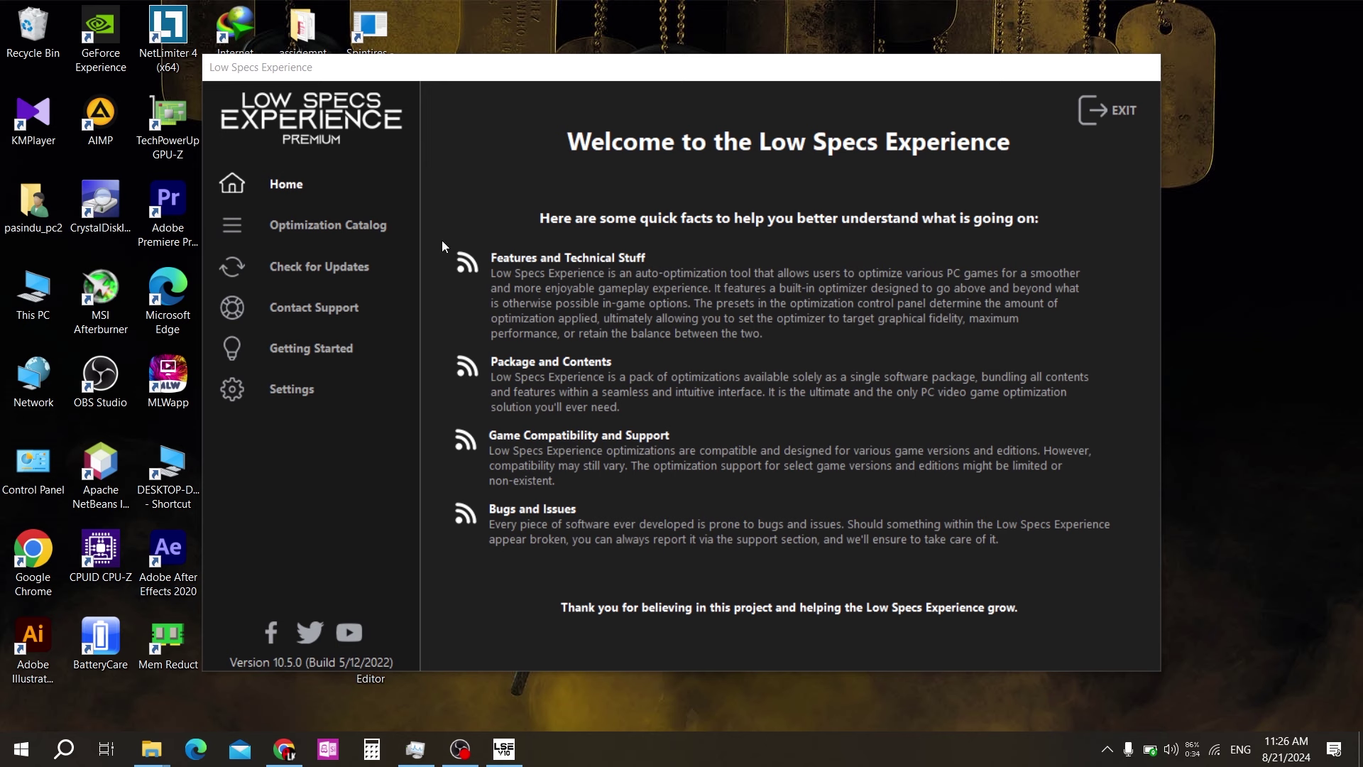
Step: Open the Optimization Catalog and select Grand Theft Auto 5 as the game to optimize
left_click(309, 227)
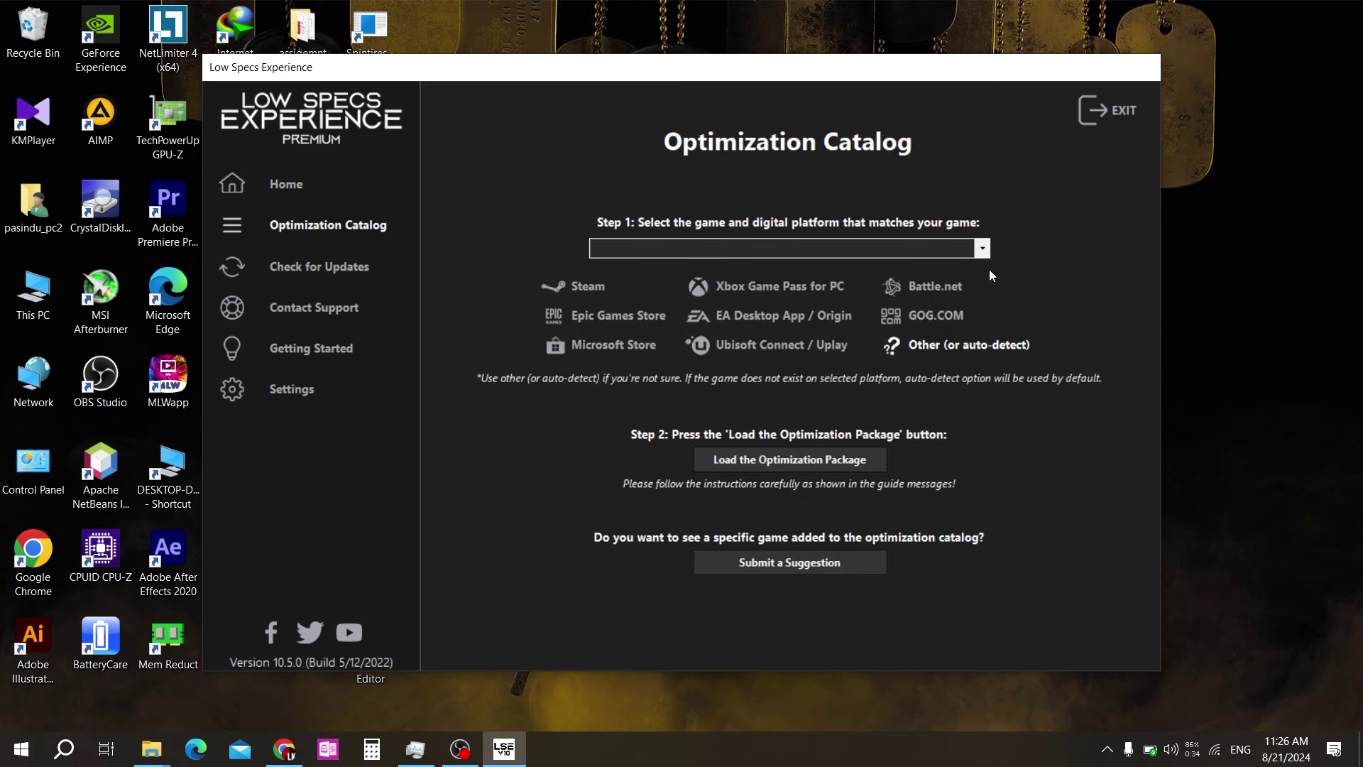
left_click(983, 249)
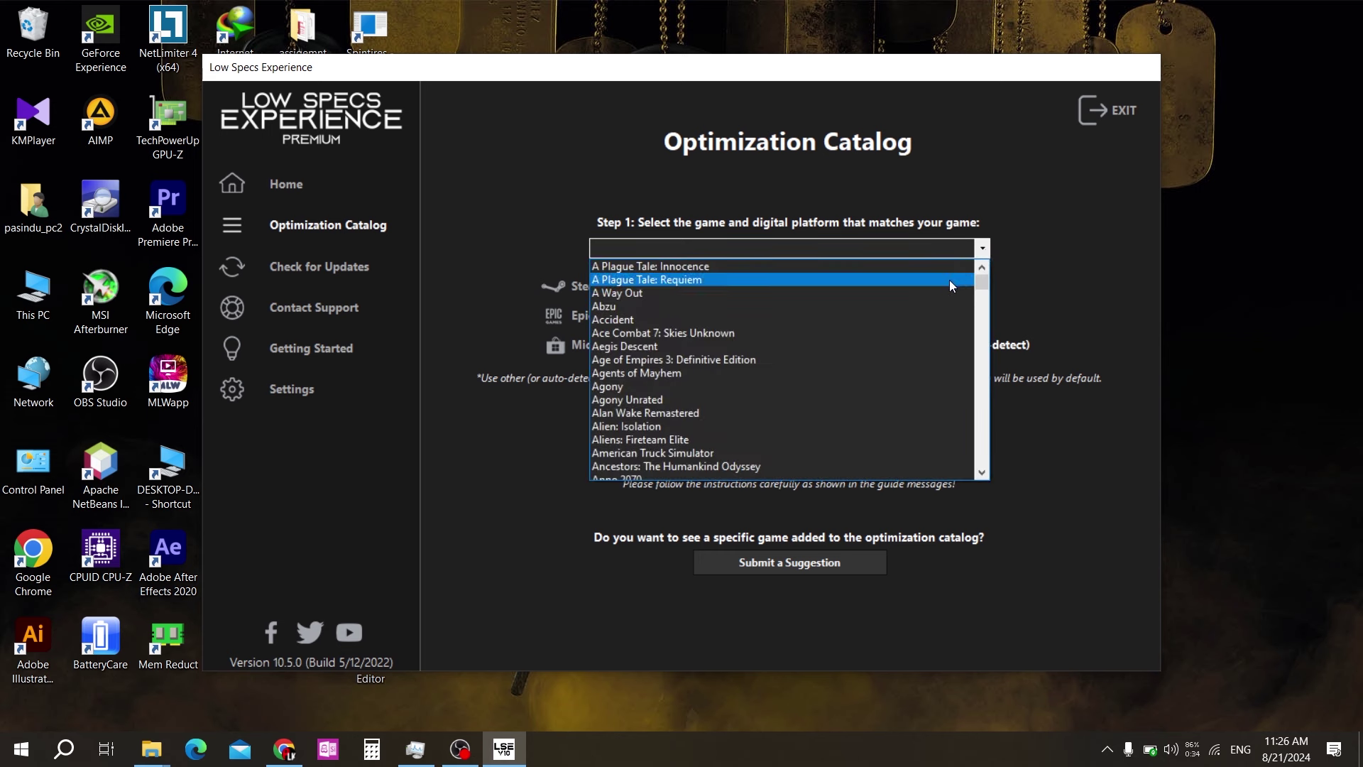
scroll(866, 372, "down", 2)
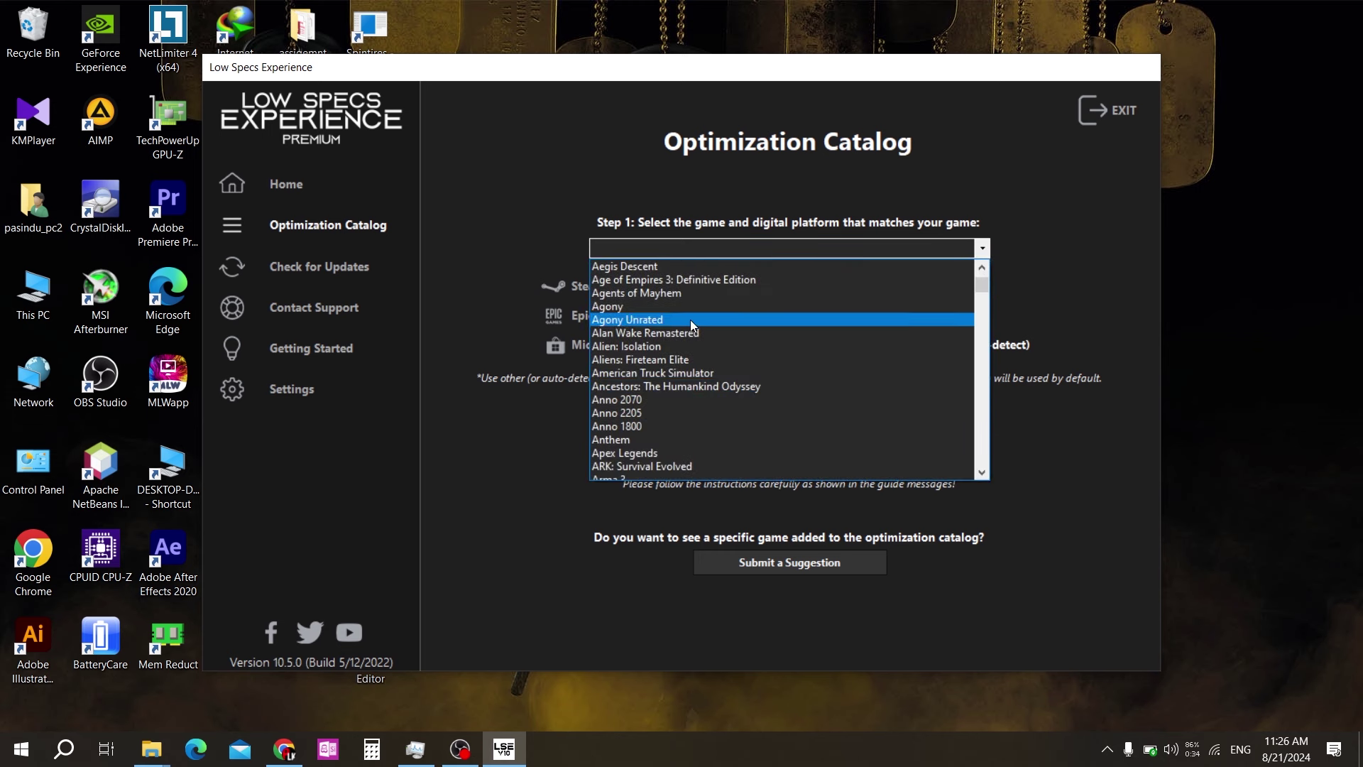
scroll(678, 355, "down", 9)
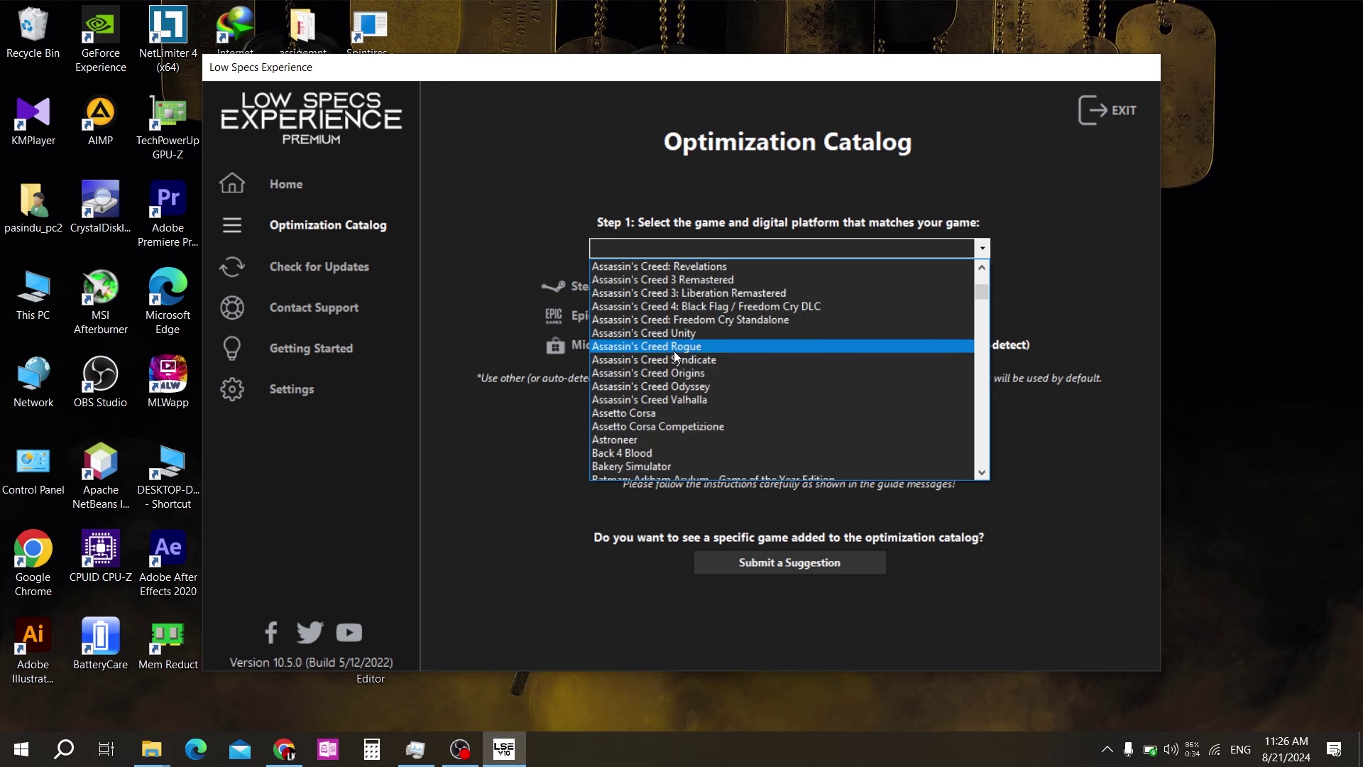
scroll(674, 351, "down", 18)
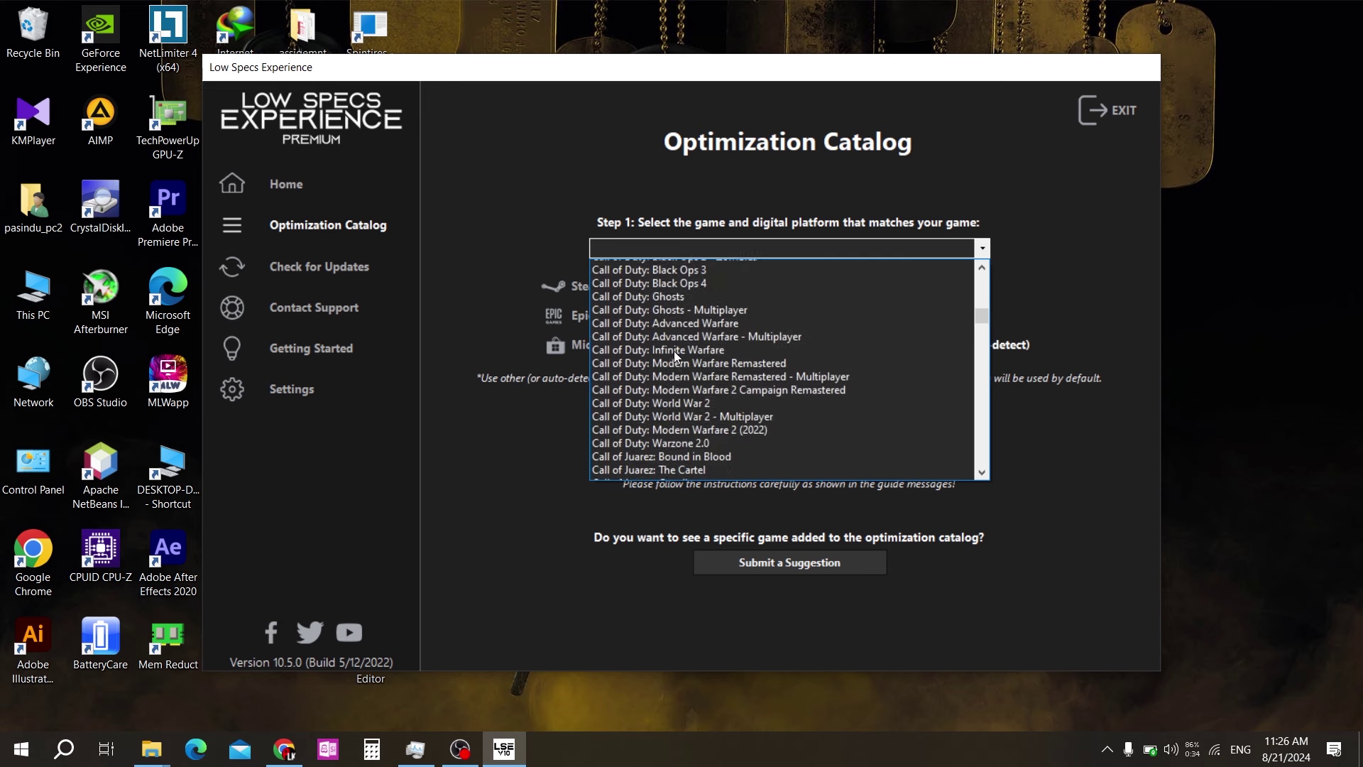
scroll(671, 350, "down", 20)
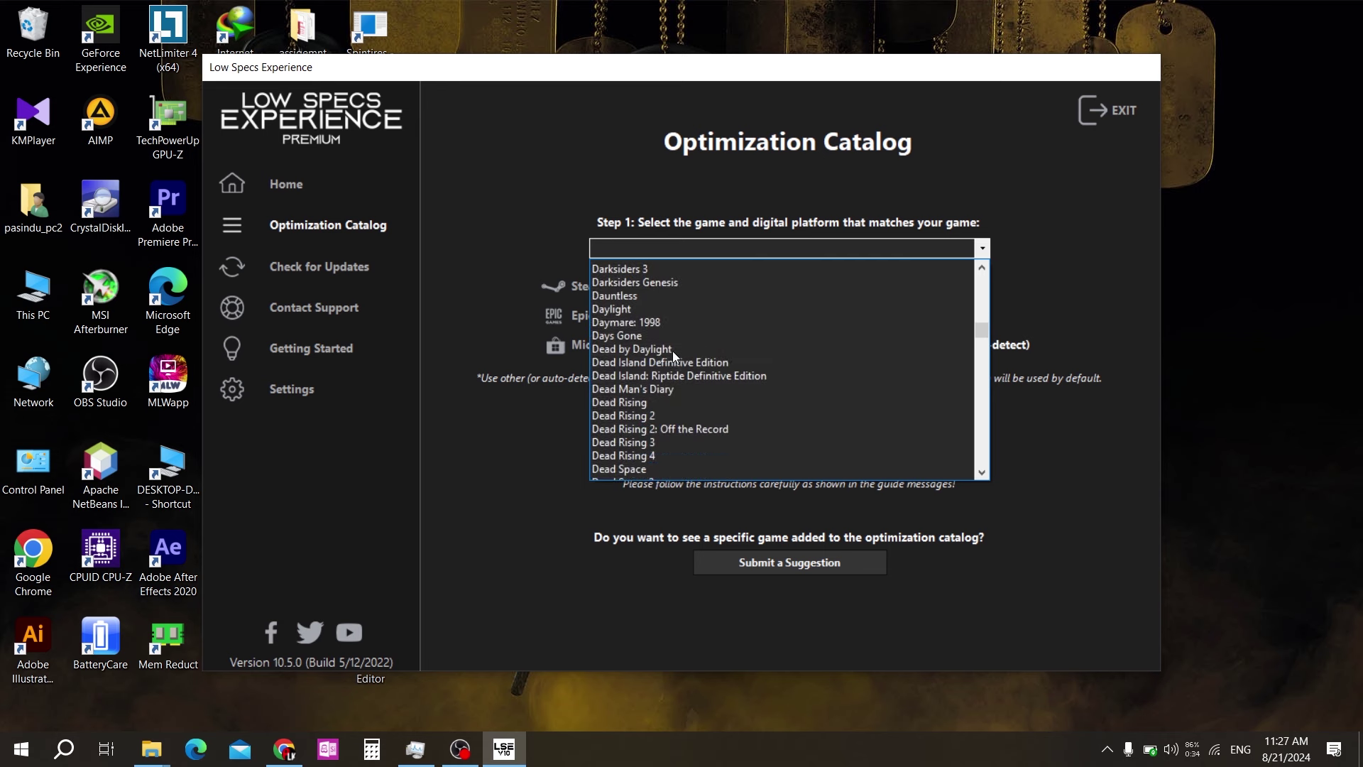
scroll(672, 351, "down", 20)
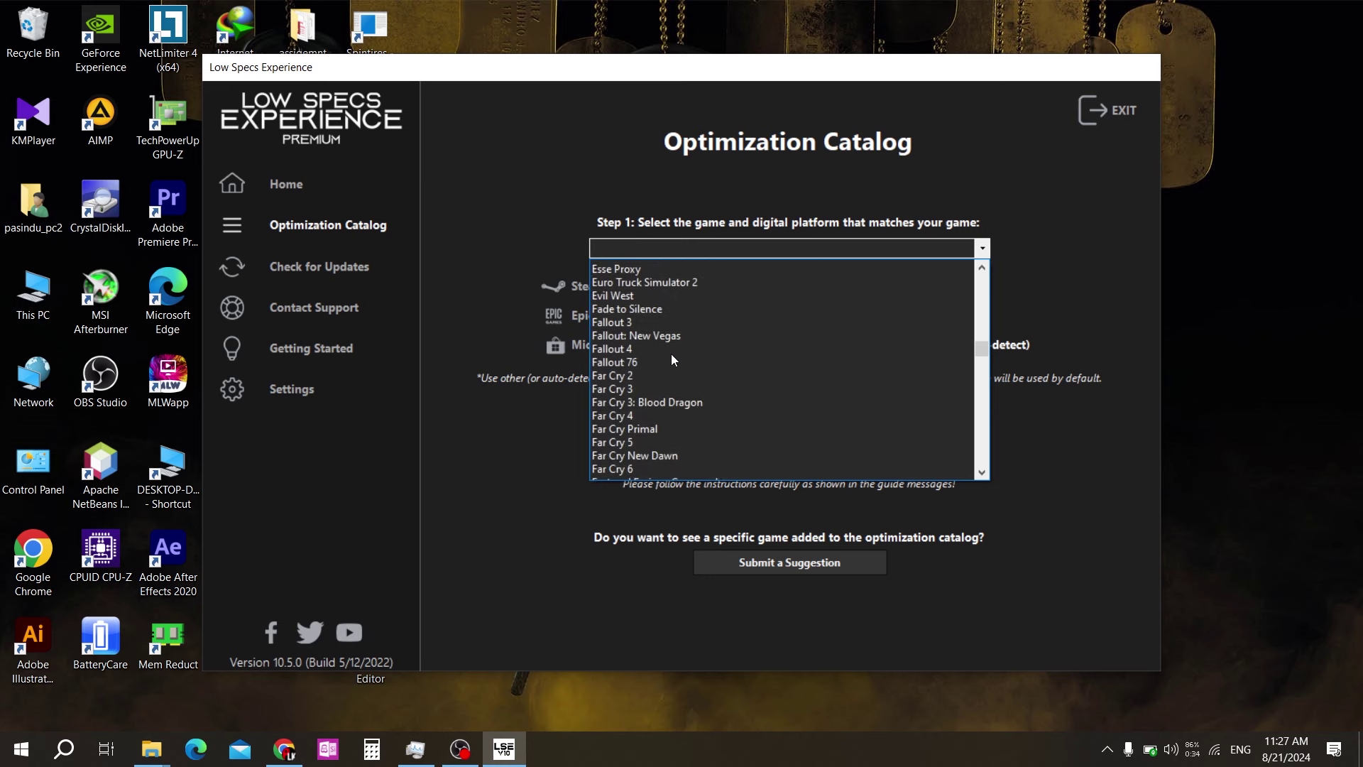
scroll(671, 357, "down", 15)
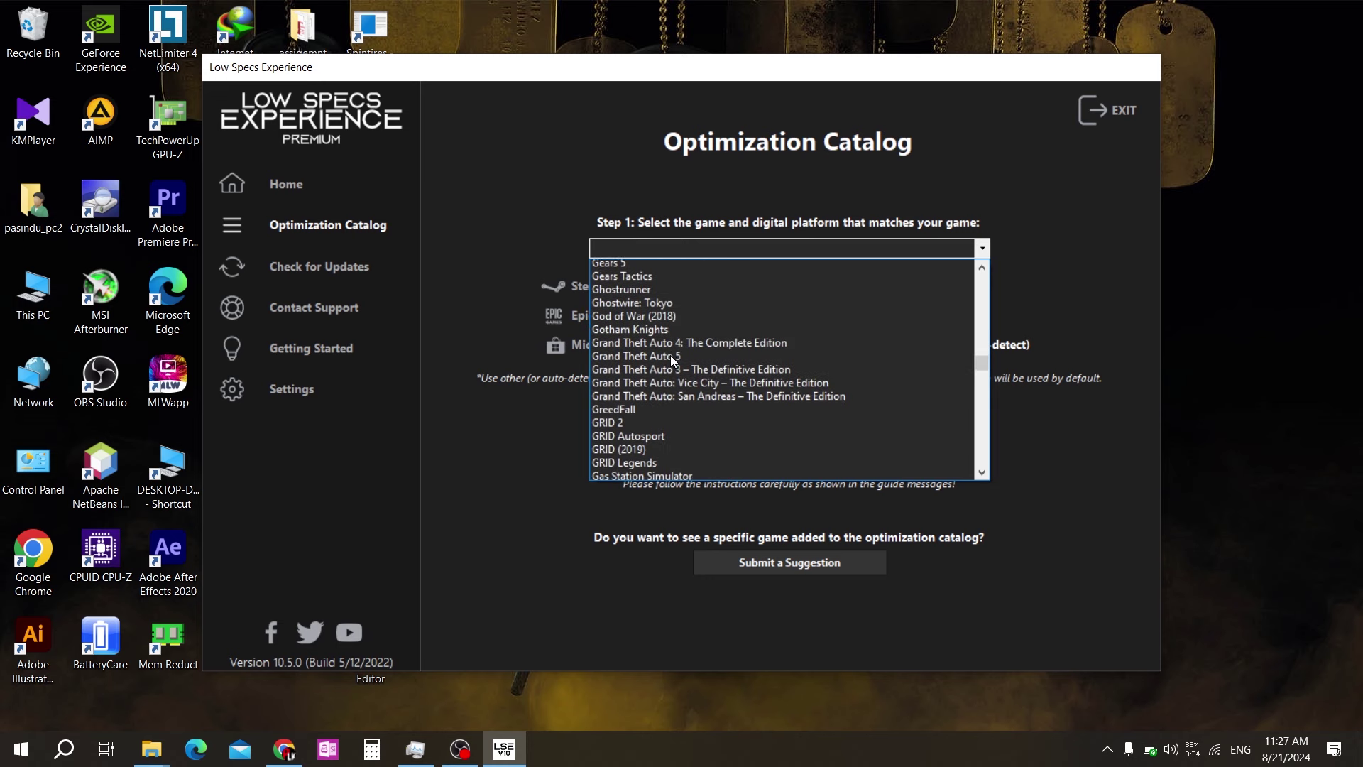
scroll(670, 355, "down", 3)
scroll(670, 355, "up", 6)
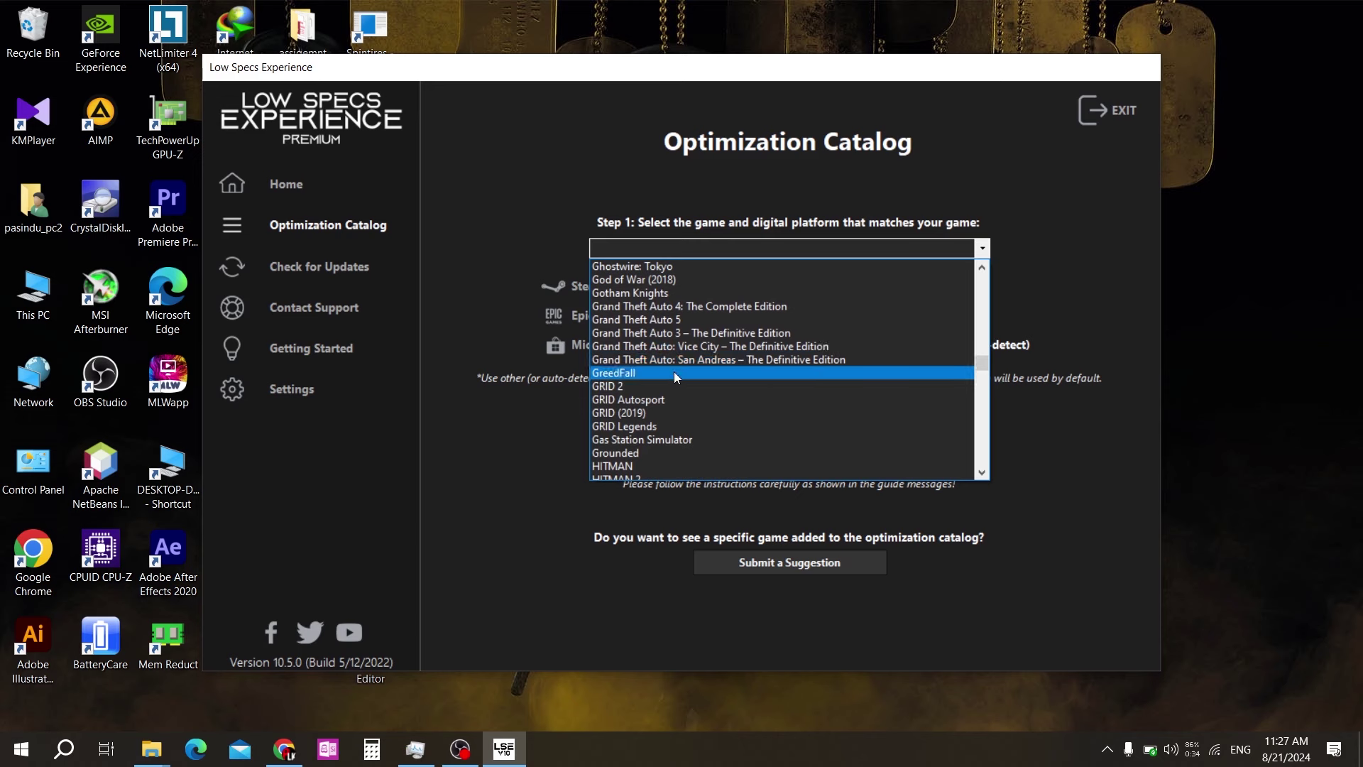
left_click(676, 320)
Step: Load the optimization package for Grand Theft Auto 5 and continue to its optimization control panel
left_click(772, 461)
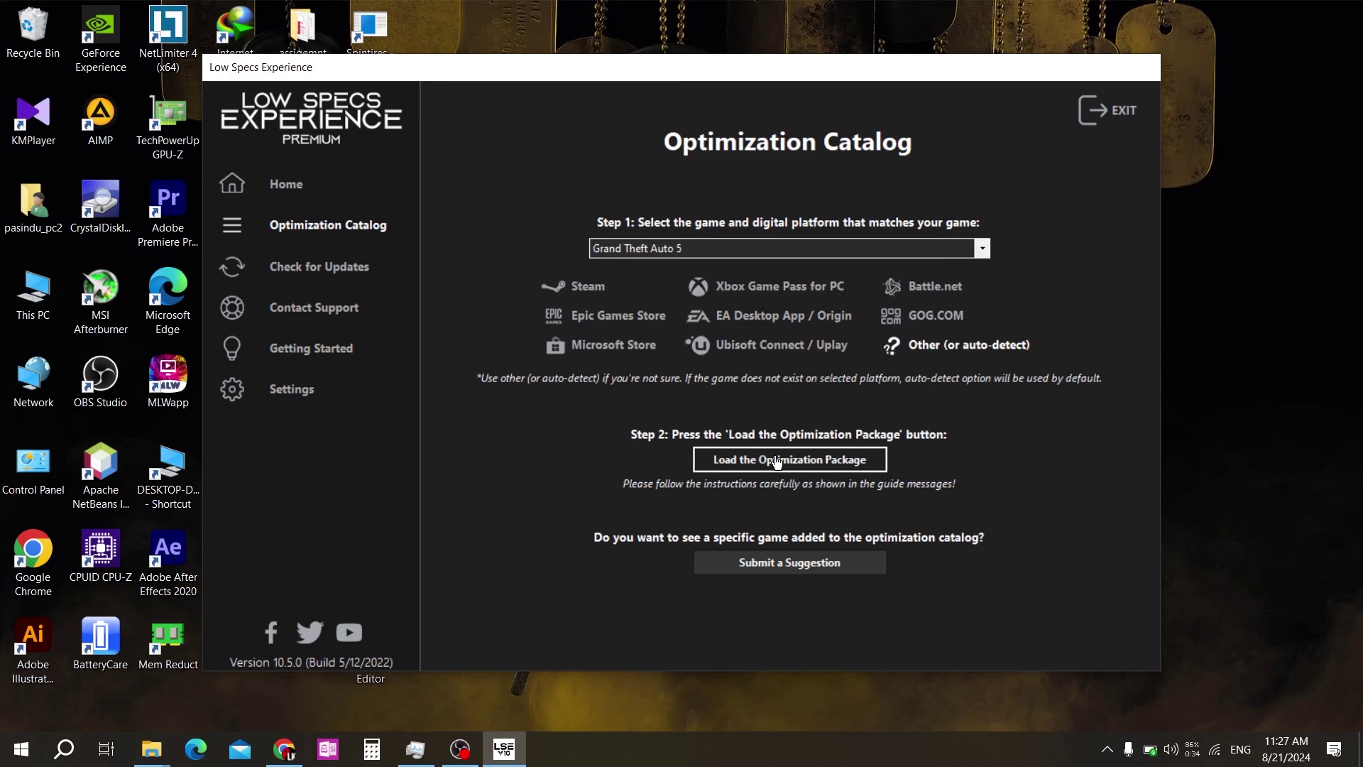
left_click(793, 462)
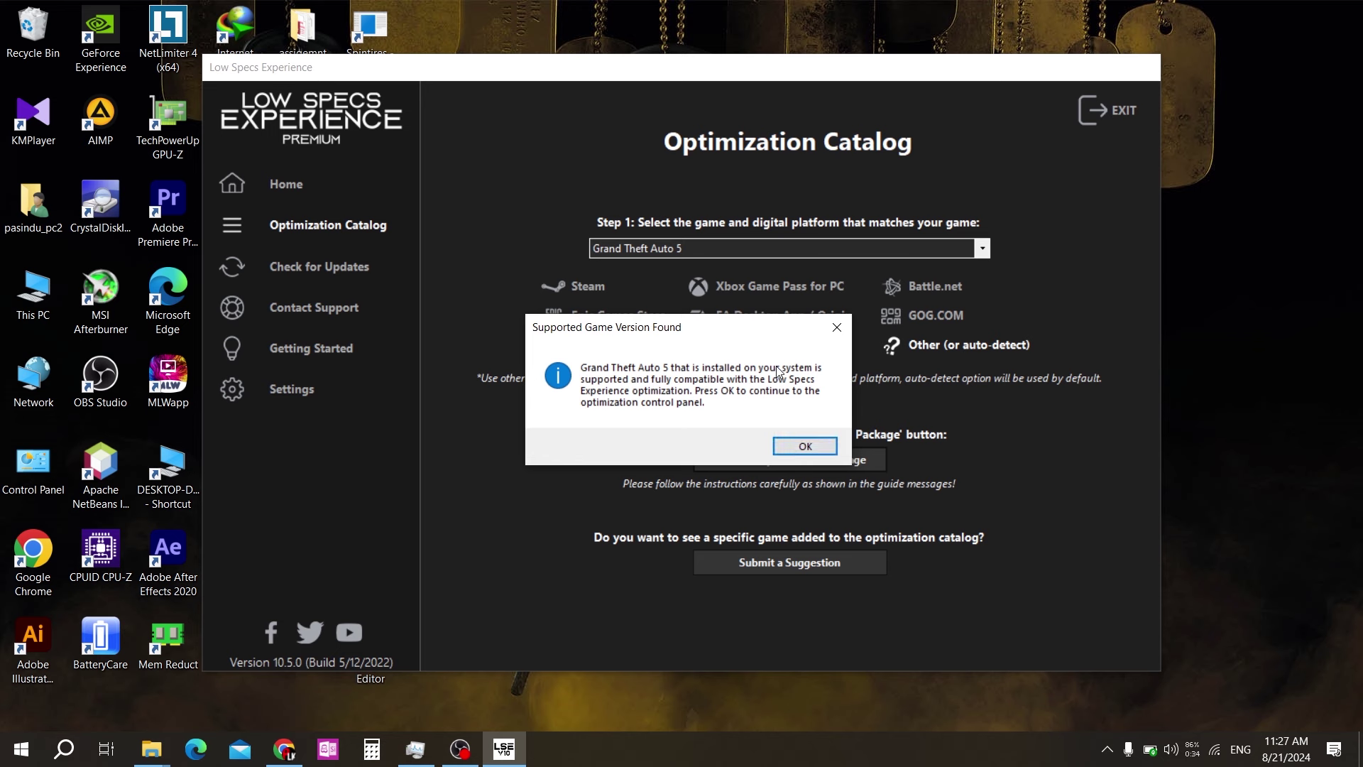
left_click(803, 445)
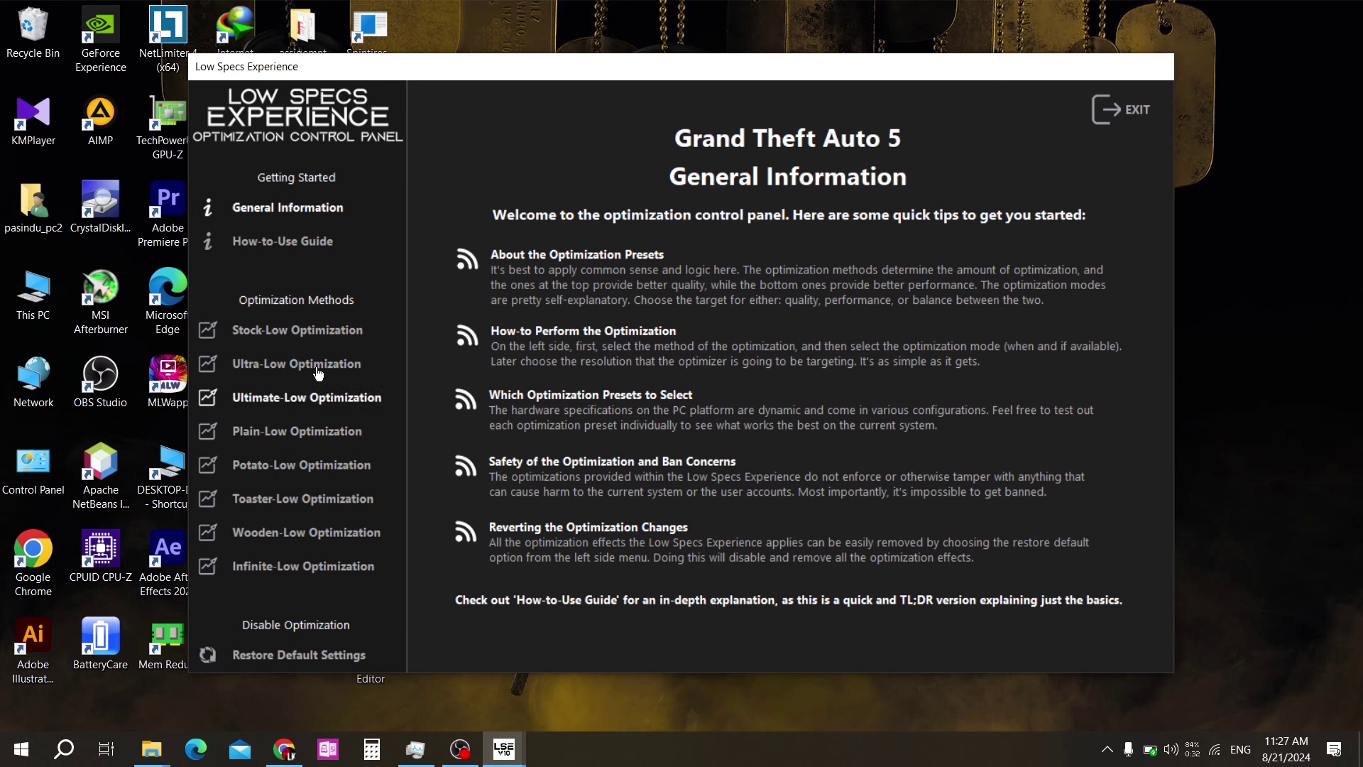
Step: Choose Potato-Low Optimization with DirectX 10 and Balanced Mode, and look through the available in-game resolutions
left_click(288, 468)
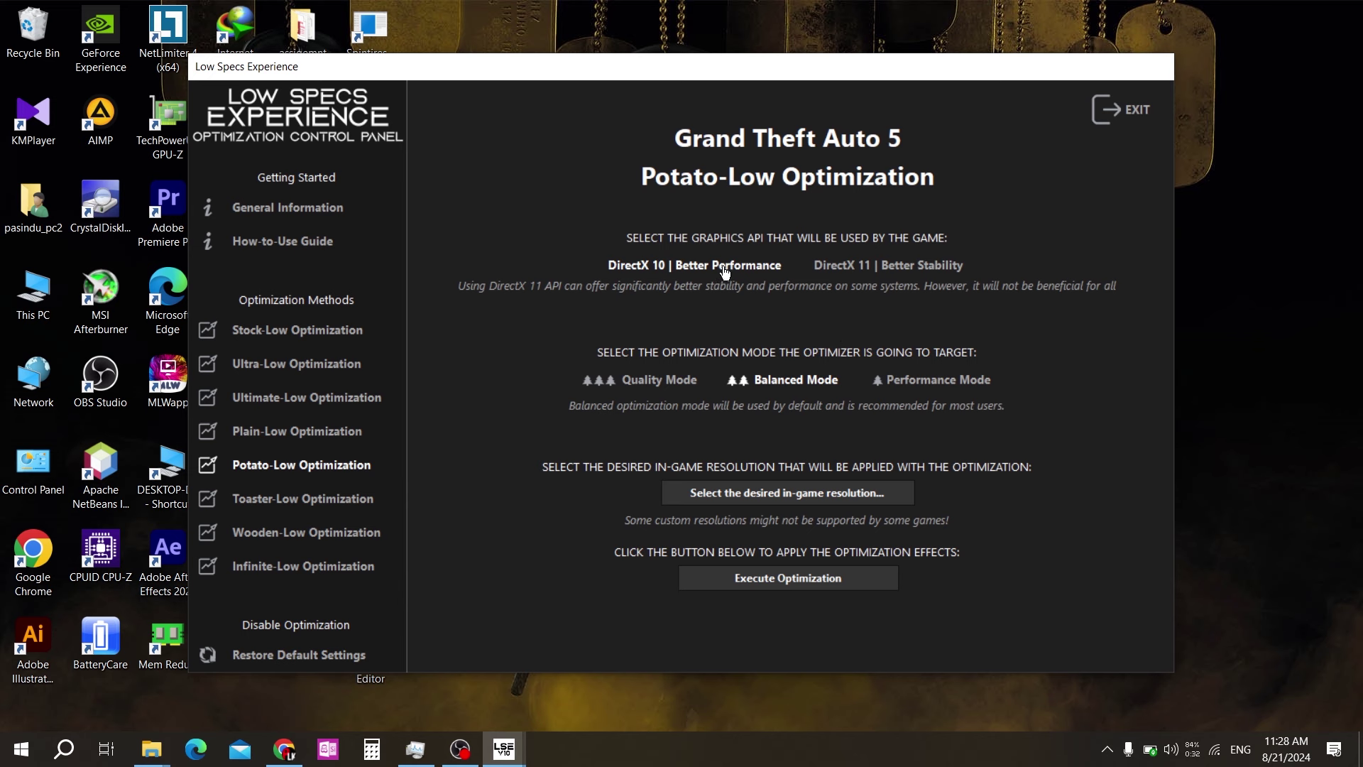
left_click(914, 278)
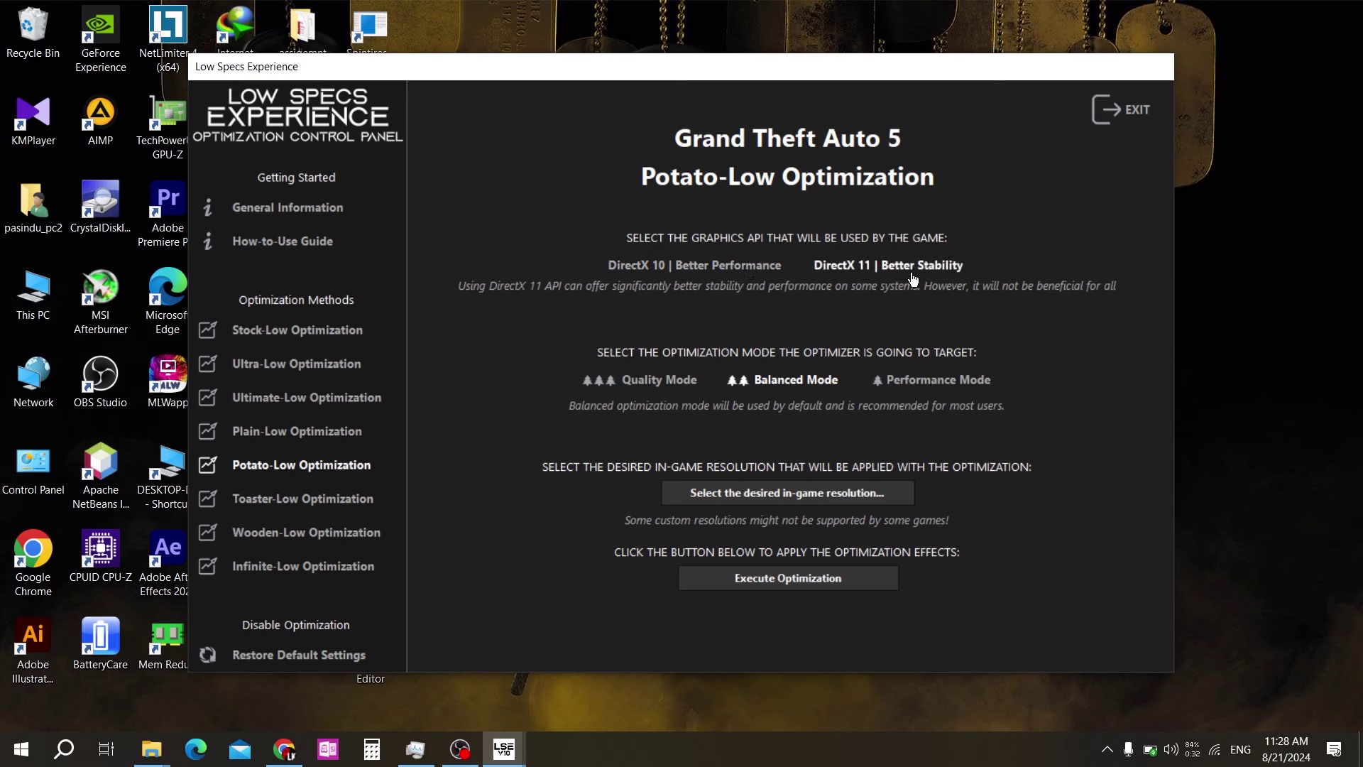
left_click(733, 279)
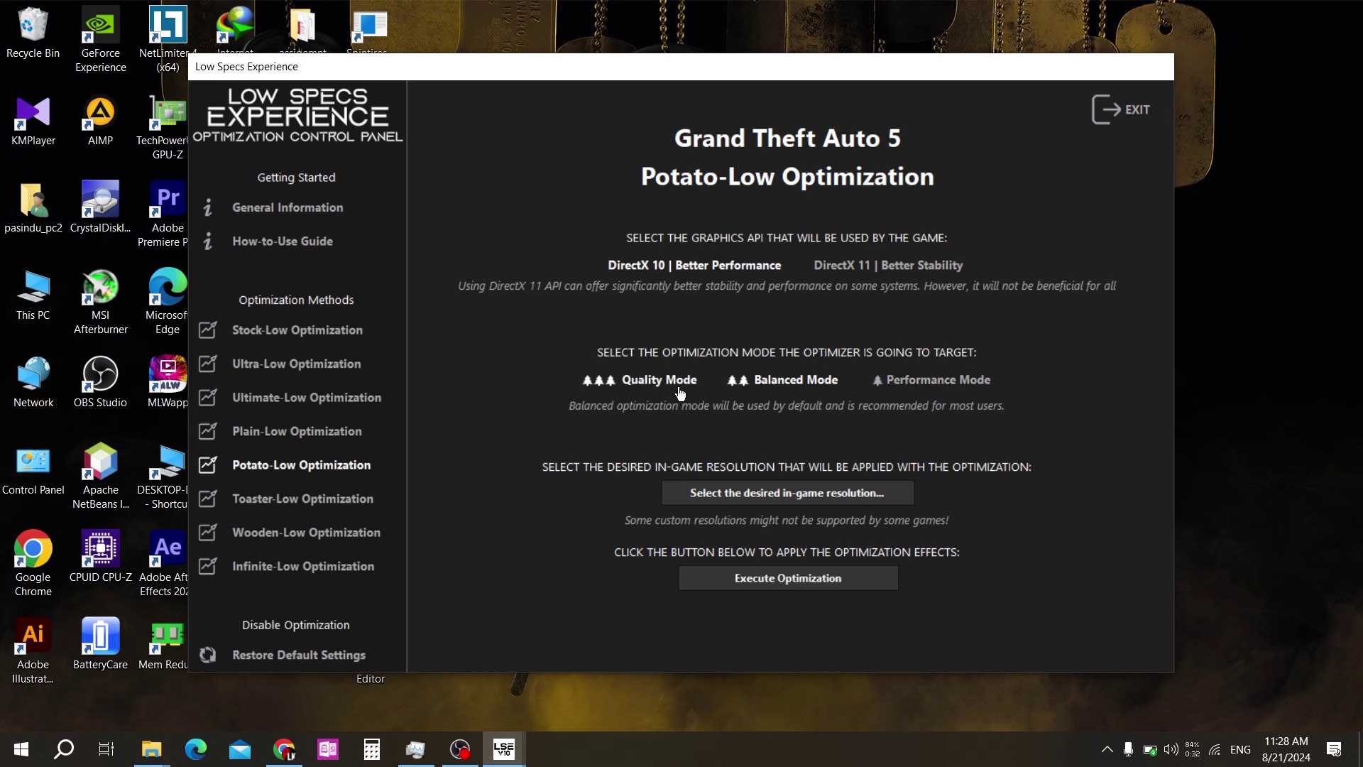
left_click(625, 384)
left_click(821, 383)
left_click(840, 494)
scroll(856, 574, "down", 6)
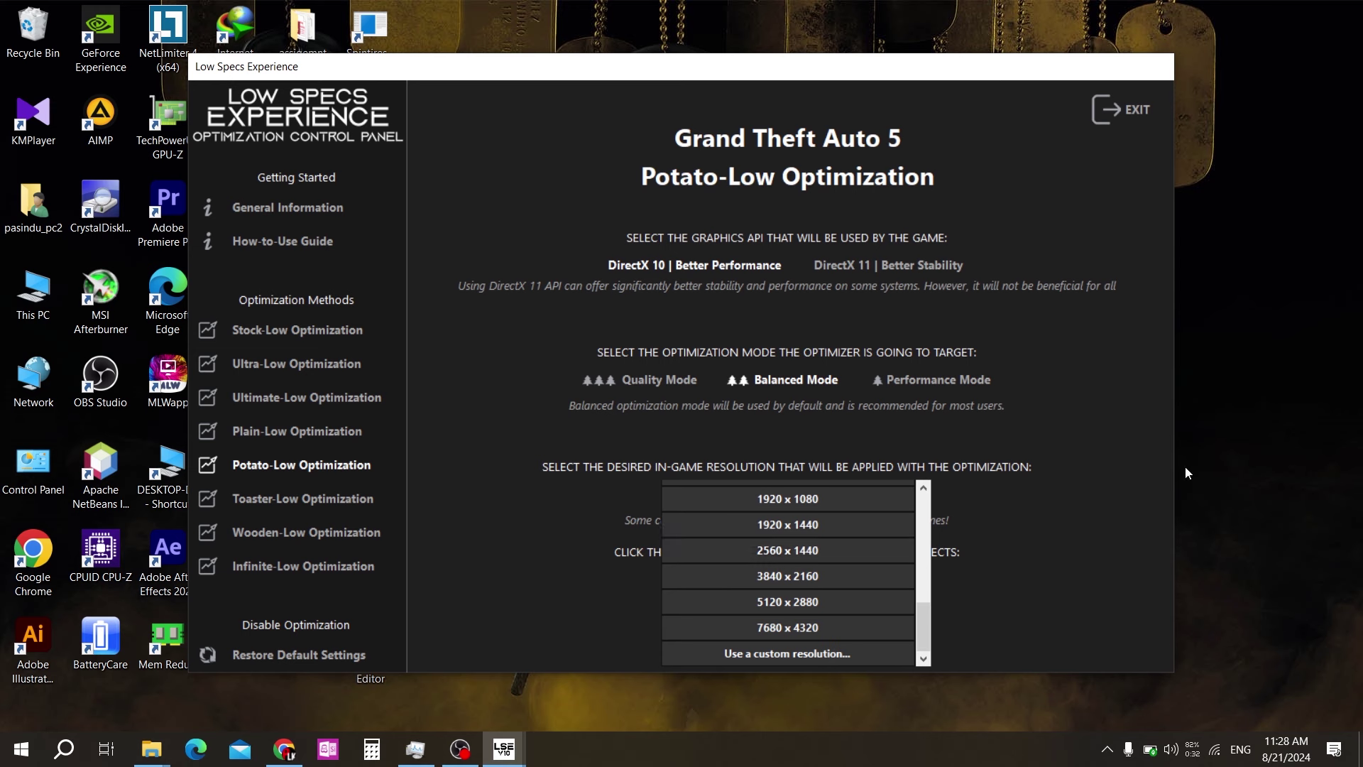
Step: Open the Windows display settings and check the current display resolution
right_click(1262, 312)
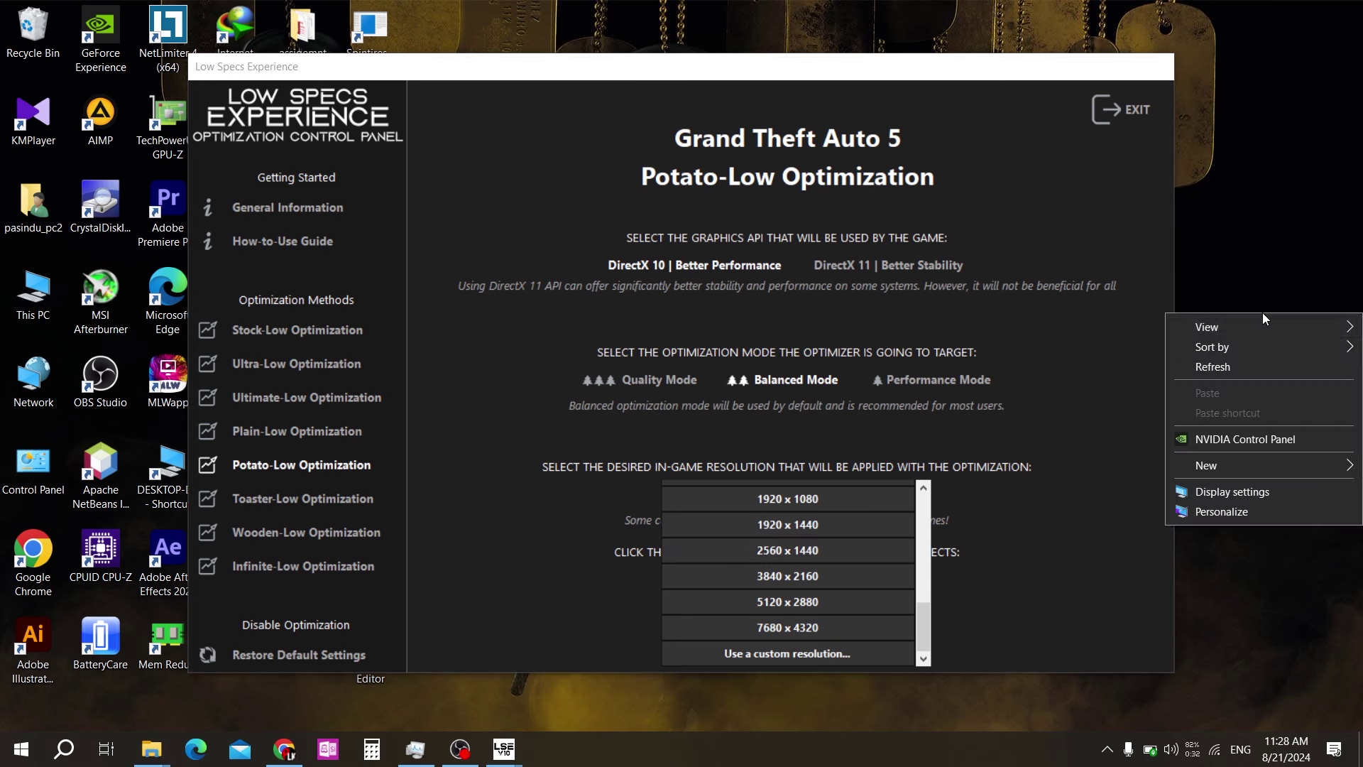
left_click(1219, 492)
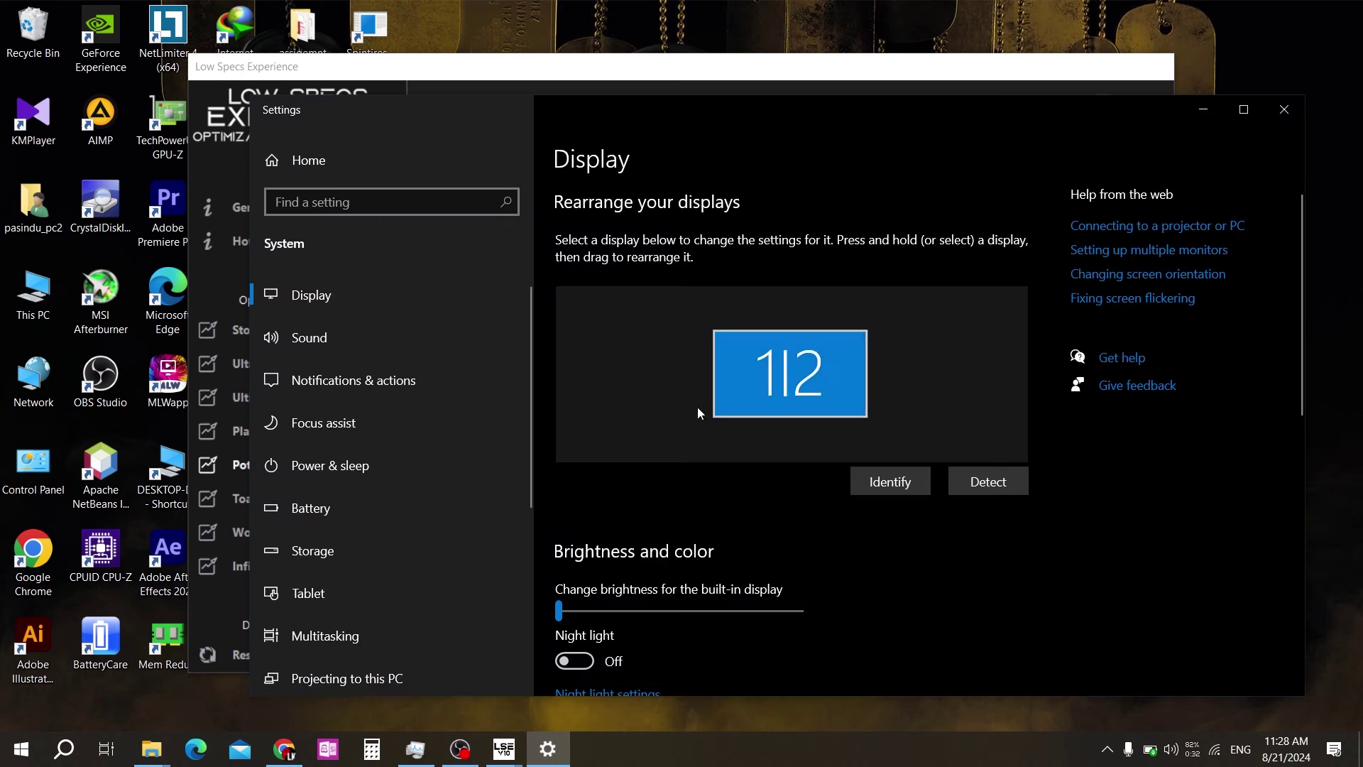
scroll(1210, 547, "down", 1)
scroll(1207, 539, "down", 8)
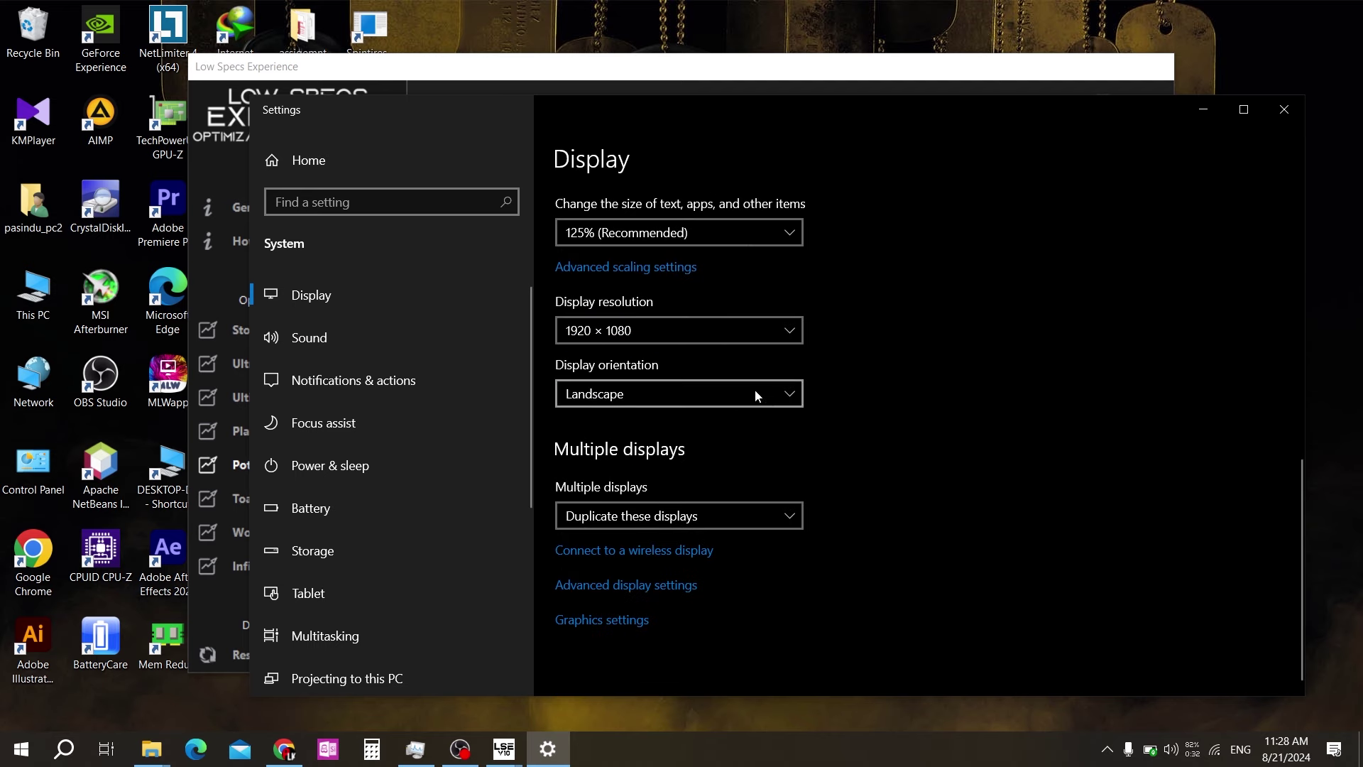